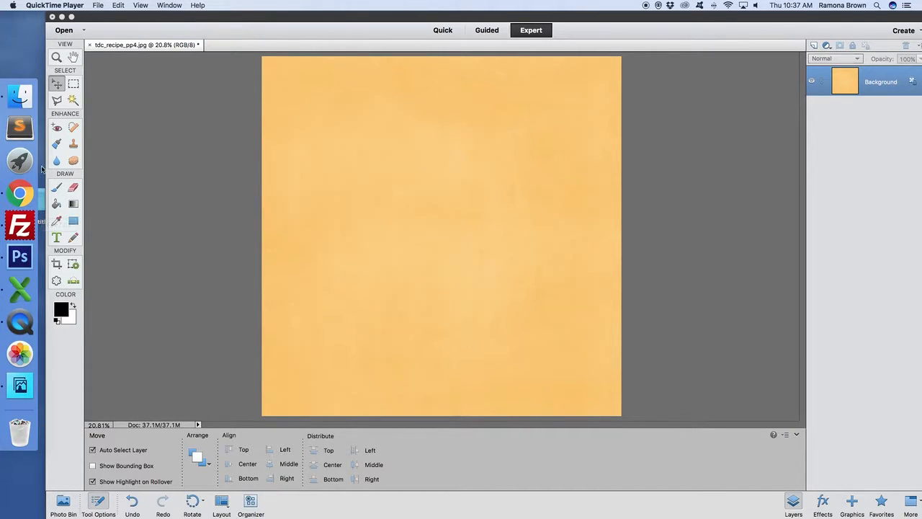
- Activate the Brush tool and look through the Default Brushes presets
{"action": "left_click", "coordinate": [55, 190]}
{"action": "left_click", "coordinate": [55, 191]}
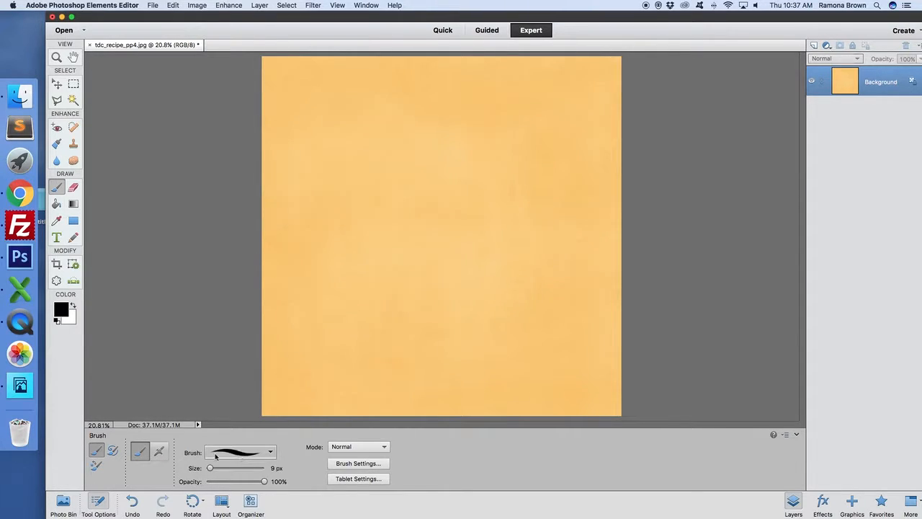
{"action": "left_click", "coordinate": [270, 452]}
{"action": "mouse_move", "coordinate": [291, 358]}
{"action": "left_mouse_down"}
{"action": "mouse_move", "coordinate": [289, 442]}
{"action": "mouse_move", "coordinate": [293, 349]}
{"action": "left_mouse_up"}
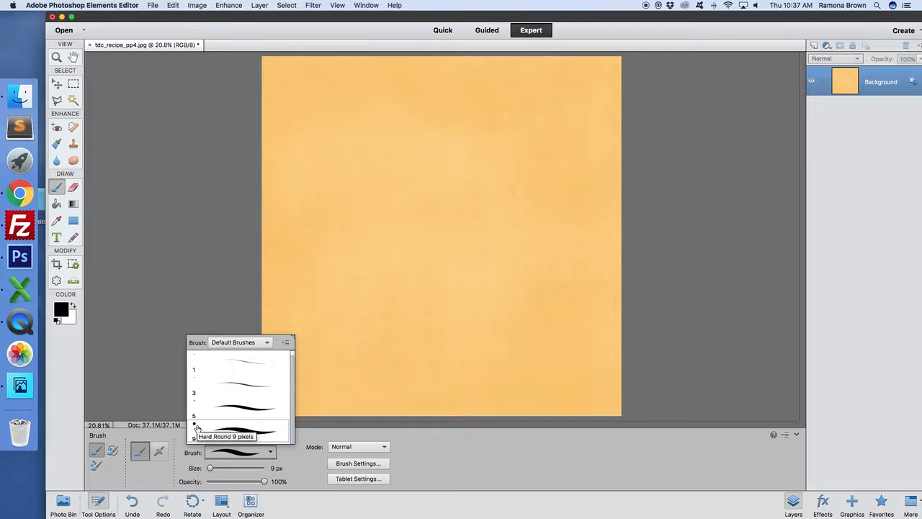
{"action": "left_click", "coordinate": [260, 452]}
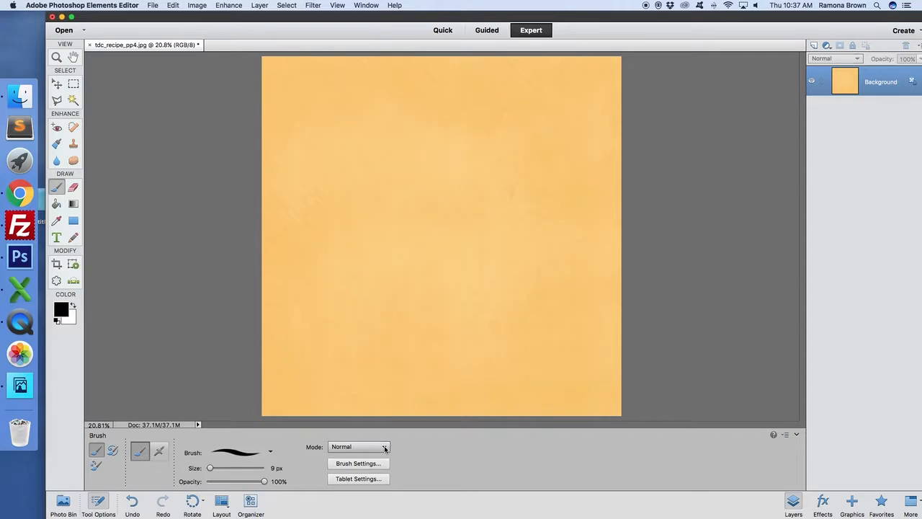
- Examine the brush blend modes, keeping Normal, and view the Brush Settings sliders
{"action": "left_click", "coordinate": [385, 447]}
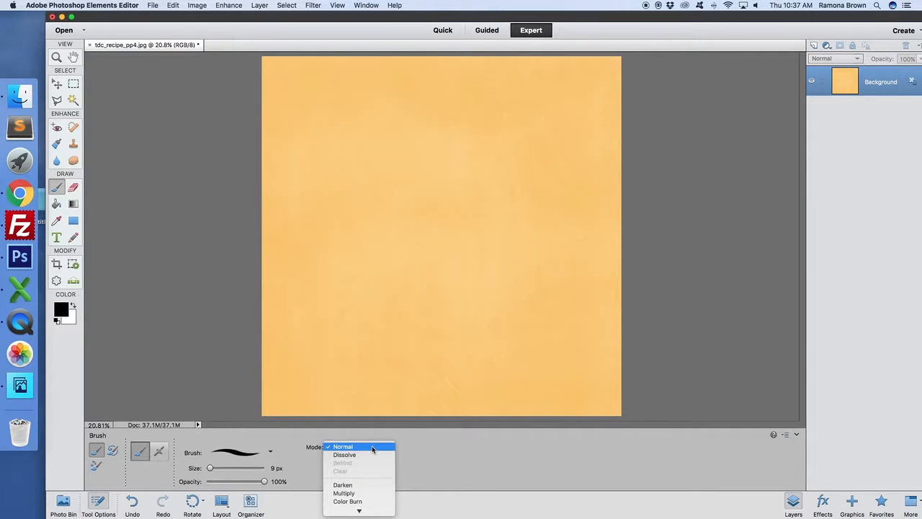
{"action": "left_click", "coordinate": [372, 448]}
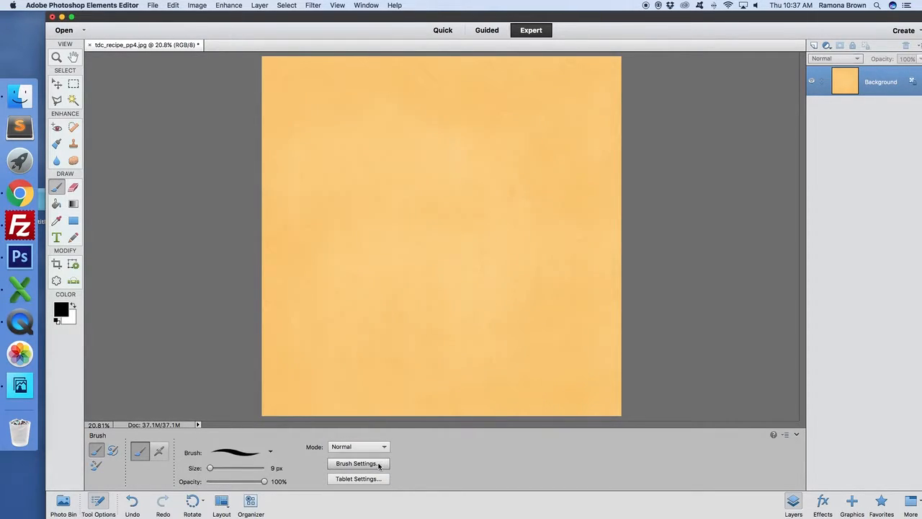
{"action": "left_click", "coordinate": [378, 464]}
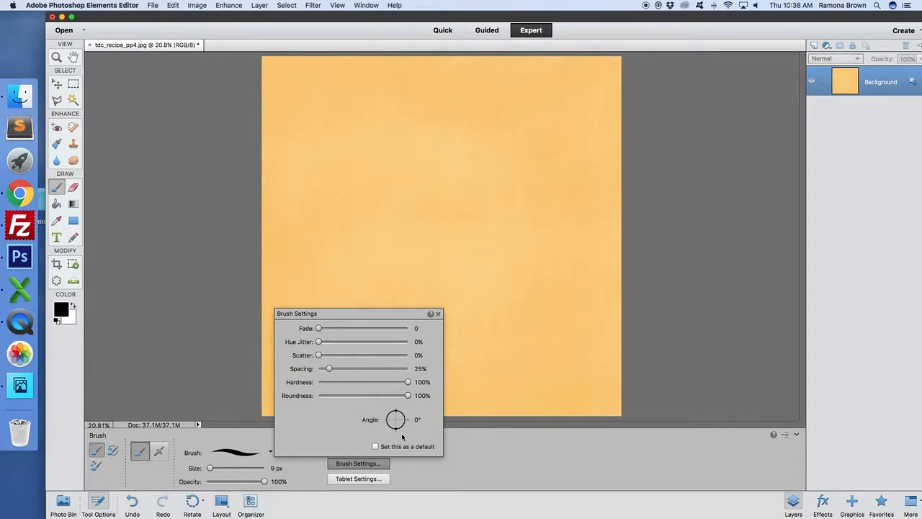
{"action": "left_click", "coordinate": [437, 313]}
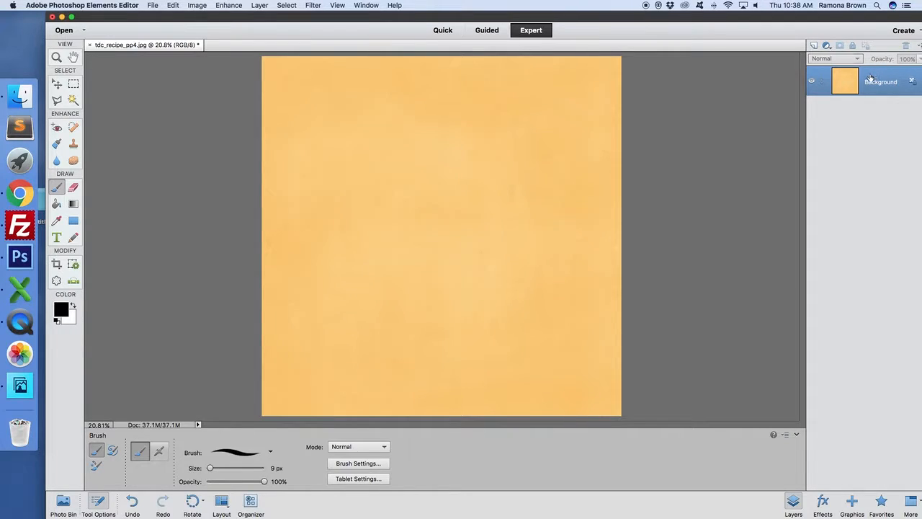
- Try a curved brush stroke directly on the Background layer and undo it
{"action": "mouse_move", "coordinate": [410, 183]}
{"action": "left_mouse_down"}
{"action": "mouse_move", "coordinate": [468, 187]}
{"action": "mouse_move", "coordinate": [501, 208]}
{"action": "left_mouse_up"}
{"action": "left_click", "coordinate": [173, 6]}
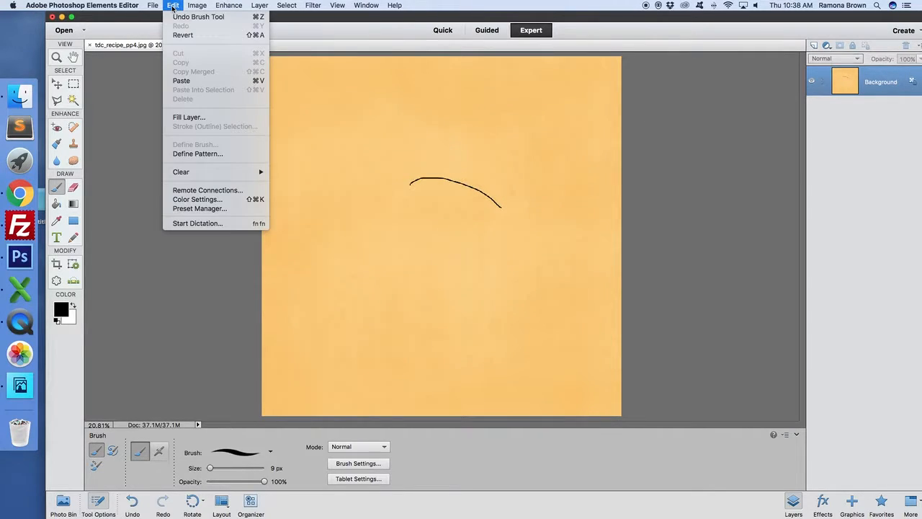
{"action": "left_click", "coordinate": [174, 16]}
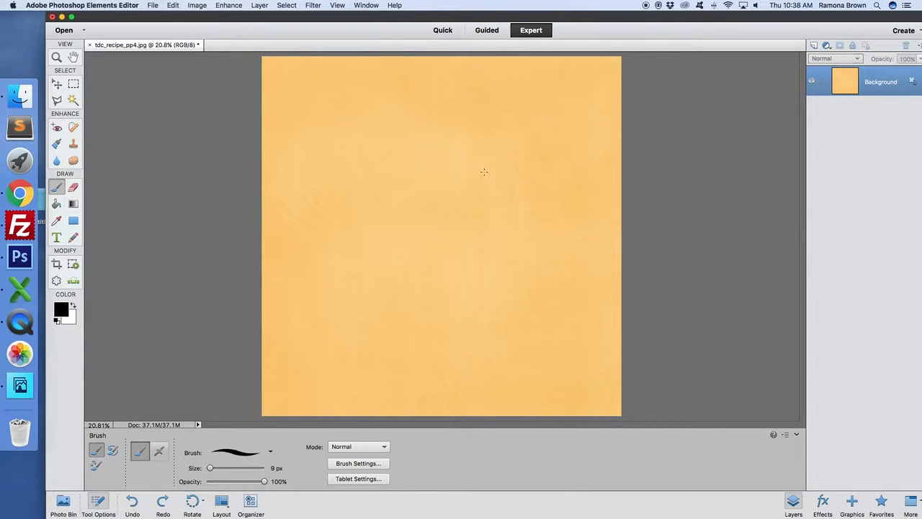
- Add a blank layer and paint black squiggles, a spiral and two small hearts on it with the 9 px brush
{"action": "left_click", "coordinate": [814, 45]}
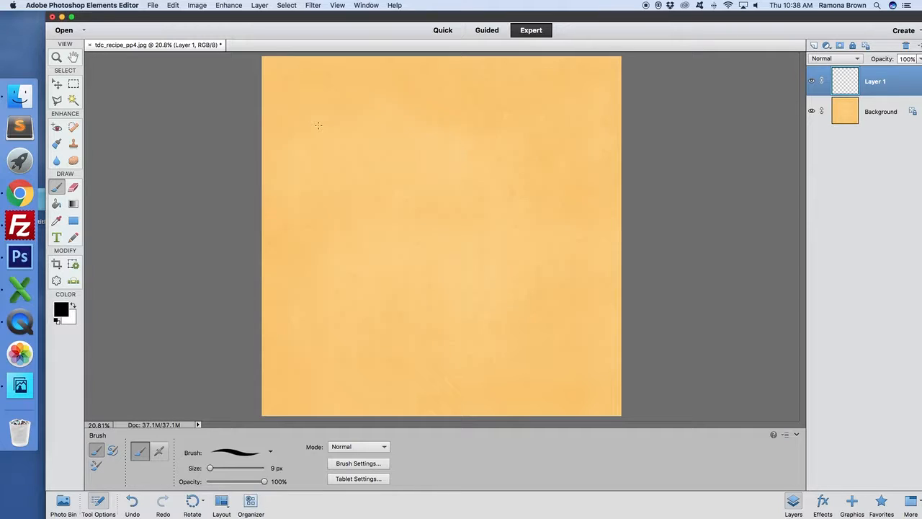
{"action": "mouse_move", "coordinate": [317, 124]}
{"action": "left_mouse_down"}
{"action": "mouse_move", "coordinate": [371, 132]}
{"action": "mouse_move", "coordinate": [316, 142]}
{"action": "mouse_move", "coordinate": [326, 155]}
{"action": "mouse_move", "coordinate": [368, 165]}
{"action": "mouse_move", "coordinate": [326, 186]}
{"action": "mouse_move", "coordinate": [349, 227]}
{"action": "left_mouse_up"}
{"action": "mouse_move", "coordinate": [497, 150]}
{"action": "left_mouse_down"}
{"action": "mouse_move", "coordinate": [447, 161]}
{"action": "mouse_move", "coordinate": [486, 214]}
{"action": "mouse_move", "coordinate": [539, 161]}
{"action": "mouse_move", "coordinate": [494, 131]}
{"action": "mouse_move", "coordinate": [458, 158]}
{"action": "mouse_move", "coordinate": [479, 195]}
{"action": "left_mouse_up"}
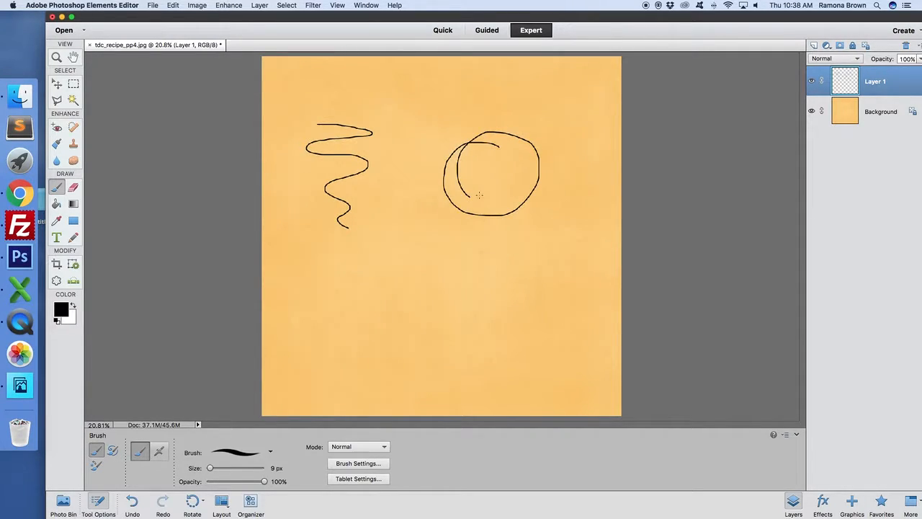
{"action": "mouse_move", "coordinate": [494, 157]}
{"action": "left_mouse_down"}
{"action": "mouse_move", "coordinate": [466, 156]}
{"action": "mouse_move", "coordinate": [502, 207]}
{"action": "mouse_move", "coordinate": [515, 157]}
{"action": "mouse_move", "coordinate": [491, 180]}
{"action": "left_mouse_up"}
{"action": "mouse_move", "coordinate": [400, 255]}
{"action": "left_mouse_down"}
{"action": "mouse_move", "coordinate": [441, 258]}
{"action": "mouse_move", "coordinate": [416, 284]}
{"action": "mouse_move", "coordinate": [429, 312]}
{"action": "left_mouse_up"}
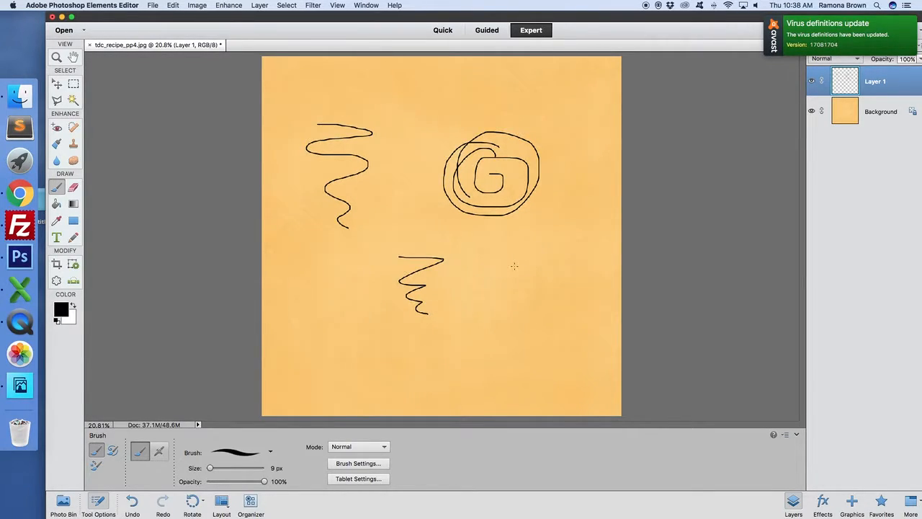
{"action": "left_click_drag", "start_coordinate": [511, 263], "coordinate": [520, 264]}
- Move the doodles slightly down the canvas, and delete their layer
{"action": "left_click", "coordinate": [61, 85]}
{"action": "left_click_drag", "start_coordinate": [367, 153], "coordinate": [338, 181]}
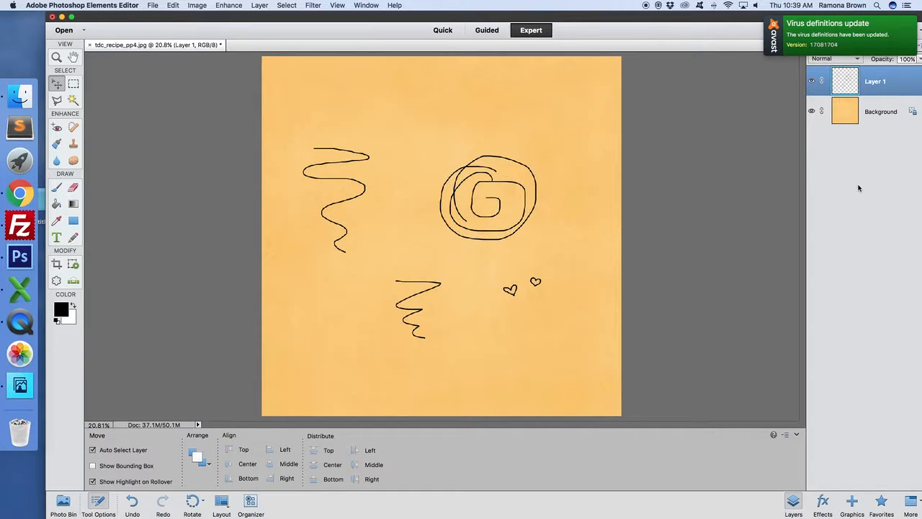
{"action": "left_click_drag", "start_coordinate": [900, 88], "coordinate": [906, 45]}
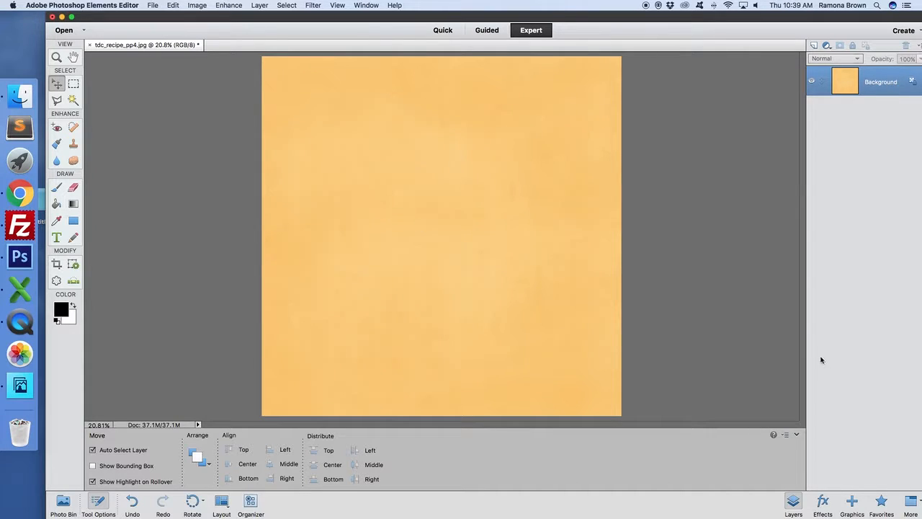
- Add a blank layer and paint a rounded outline and two small hearts on it with a 41 px brush
{"action": "left_click", "coordinate": [814, 45]}
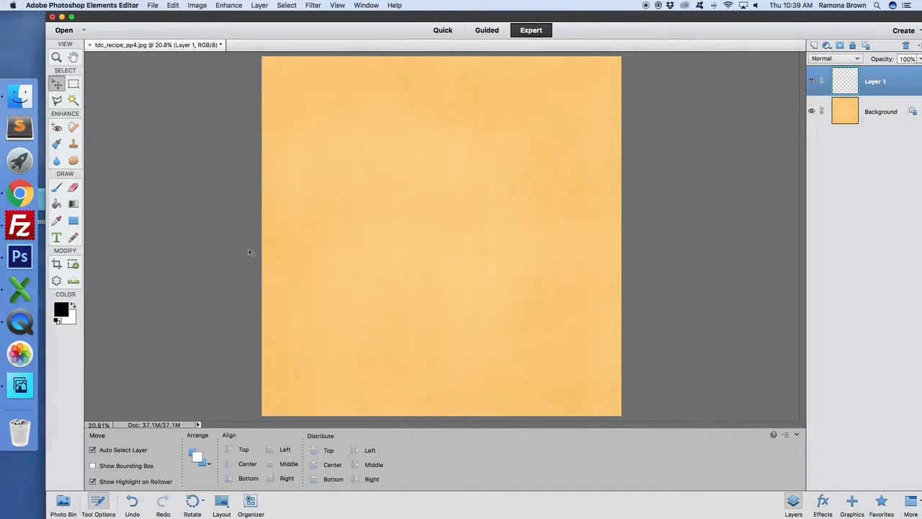
{"action": "left_click", "coordinate": [56, 187]}
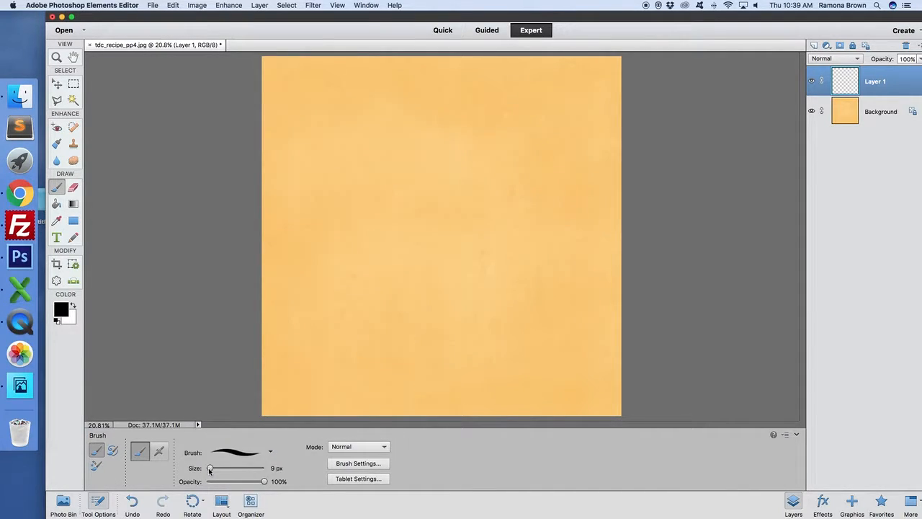
{"action": "left_click_drag", "start_coordinate": [210, 468], "coordinate": [226, 468]}
{"action": "mouse_move", "coordinate": [401, 221]}
{"action": "left_mouse_down"}
{"action": "mouse_move", "coordinate": [373, 222]}
{"action": "mouse_move", "coordinate": [360, 188]}
{"action": "mouse_move", "coordinate": [404, 196]}
{"action": "mouse_move", "coordinate": [408, 221]}
{"action": "left_mouse_up"}
{"action": "mouse_move", "coordinate": [422, 257]}
{"action": "left_mouse_down"}
{"action": "mouse_move", "coordinate": [428, 265]}
{"action": "mouse_move", "coordinate": [419, 261]}
{"action": "left_mouse_up"}
{"action": "mouse_move", "coordinate": [463, 230]}
{"action": "left_mouse_down"}
{"action": "mouse_move", "coordinate": [464, 220]}
{"action": "mouse_move", "coordinate": [472, 225]}
{"action": "left_mouse_up"}
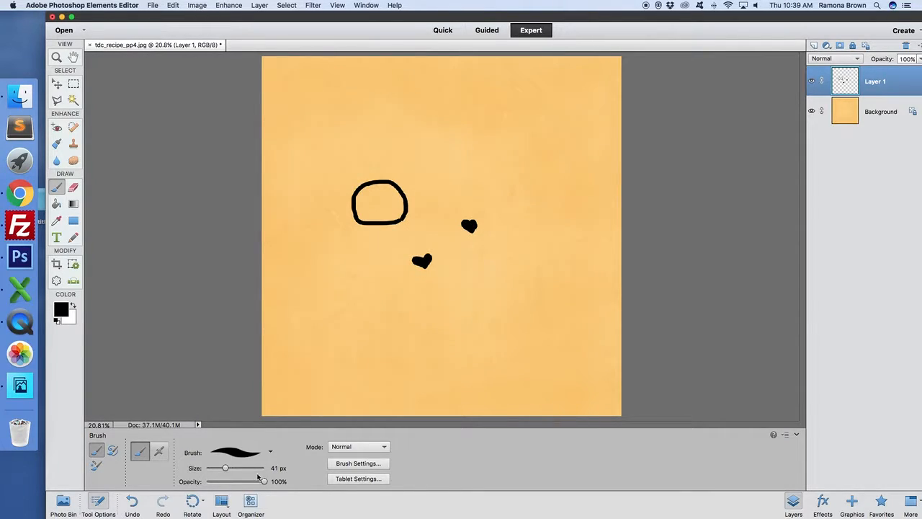
- Paint a translucent looping stroke below the hearts at 32% brush opacity
{"action": "left_click_drag", "start_coordinate": [264, 483], "coordinate": [224, 484]}
{"action": "mouse_move", "coordinate": [340, 339]}
{"action": "left_mouse_down"}
{"action": "mouse_move", "coordinate": [388, 336]}
{"action": "mouse_move", "coordinate": [388, 312]}
{"action": "mouse_move", "coordinate": [398, 318]}
{"action": "mouse_move", "coordinate": [355, 333]}
{"action": "left_mouse_up"}
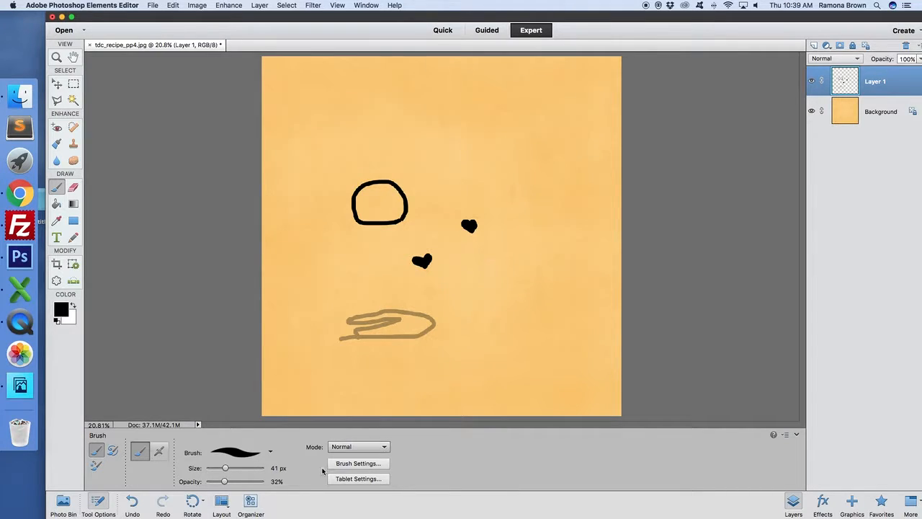
- Set the brush opacity to 100% and the brush size to 31 px
{"action": "left_click", "coordinate": [372, 466]}
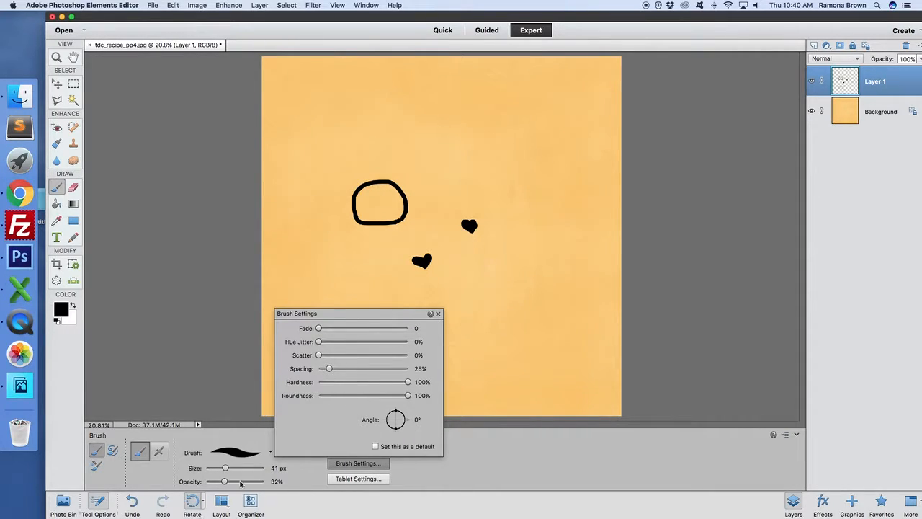
{"action": "left_click", "coordinate": [226, 481]}
{"action": "mouse_move", "coordinate": [225, 481]}
{"action": "left_mouse_down"}
{"action": "mouse_move", "coordinate": [270, 483]}
{"action": "mouse_move", "coordinate": [221, 470]}
{"action": "left_mouse_up"}
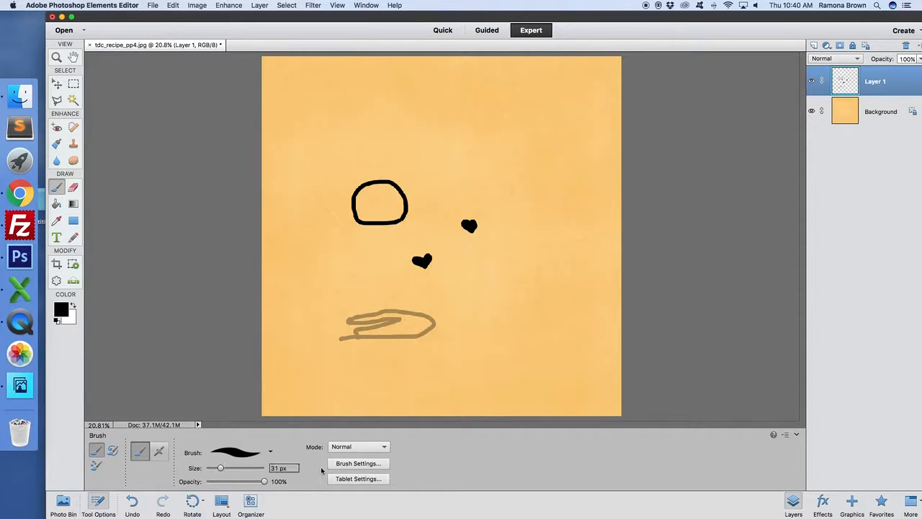
- Set the brush scatter to 90% and spacing to 46%, and increase the hue jitter
{"action": "left_click", "coordinate": [379, 464]}
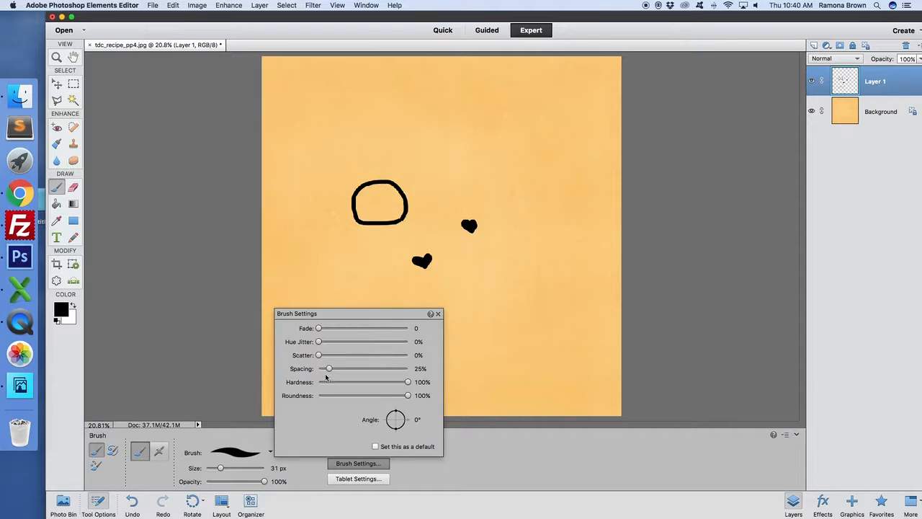
{"action": "mouse_move", "coordinate": [330, 370]}
{"action": "left_mouse_down"}
{"action": "mouse_move", "coordinate": [322, 358]}
{"action": "mouse_move", "coordinate": [351, 356]}
{"action": "left_mouse_up"}
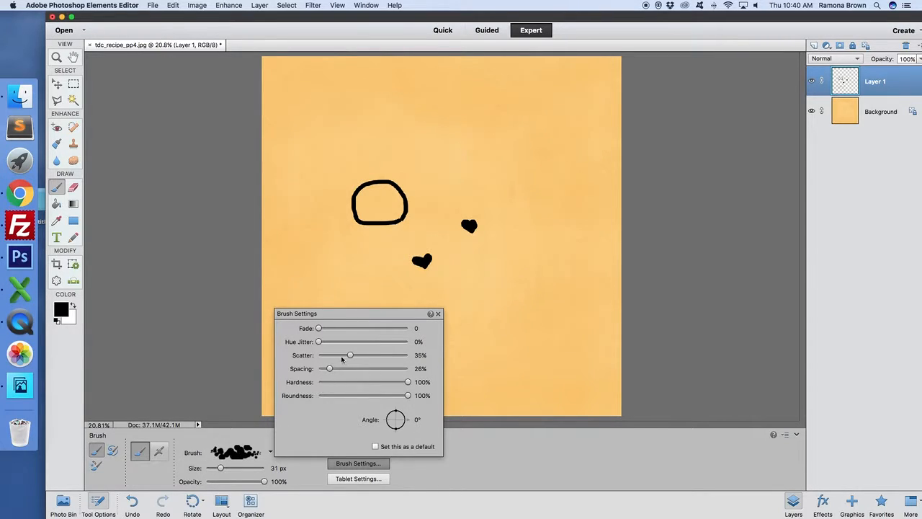
{"action": "left_click_drag", "start_coordinate": [350, 356], "coordinate": [398, 356]}
{"action": "left_click_drag", "start_coordinate": [331, 370], "coordinate": [338, 369]}
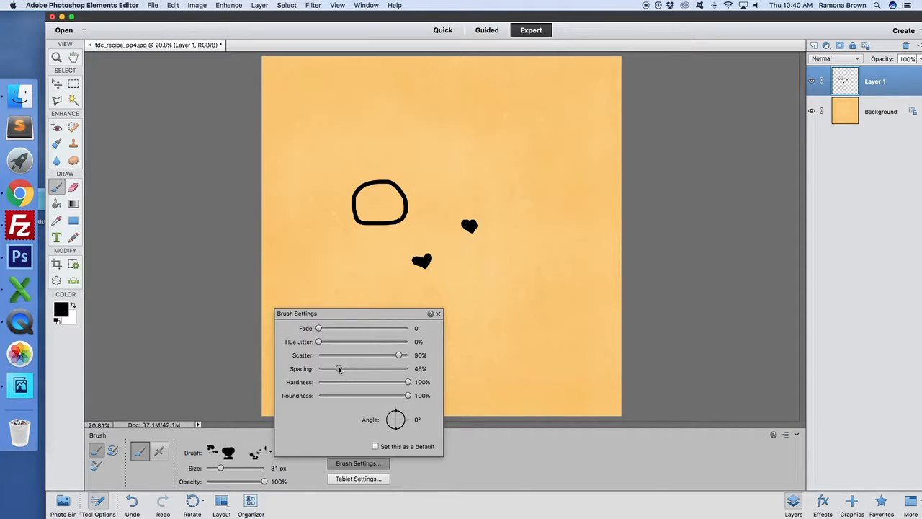
{"action": "left_click_drag", "start_coordinate": [318, 344], "coordinate": [343, 343]}
{"action": "left_click", "coordinate": [437, 315]}
- Delete the layer holding the outline and hearts, and add a new blank layer
{"action": "left_click_drag", "start_coordinate": [339, 339], "coordinate": [412, 310]}
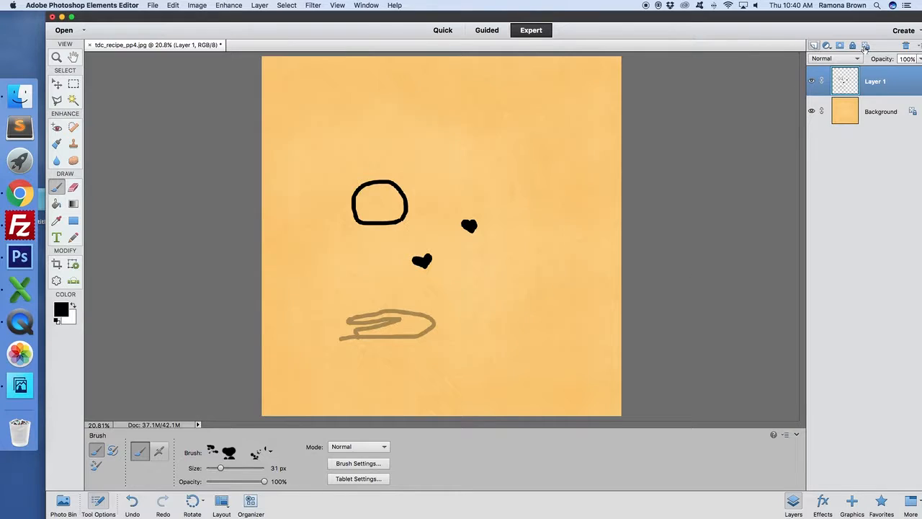
{"action": "left_click_drag", "start_coordinate": [894, 84], "coordinate": [906, 47]}
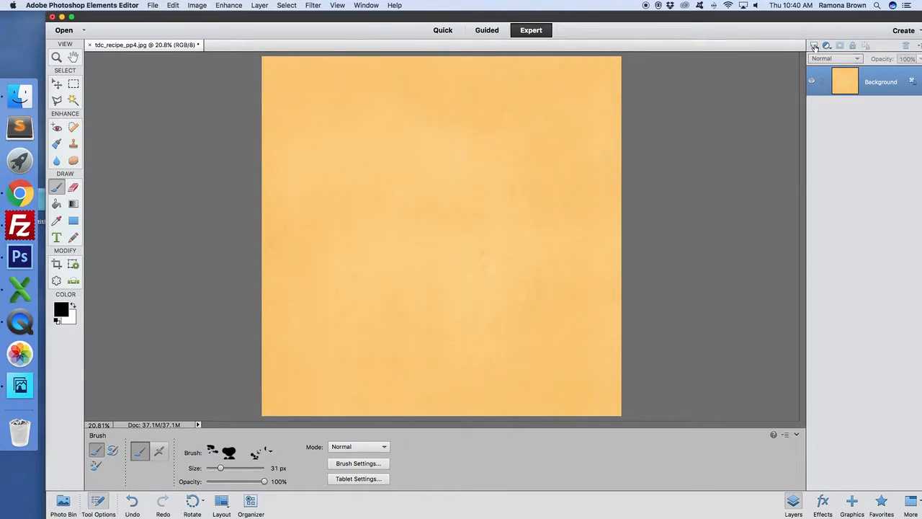
{"action": "left_click", "coordinate": [814, 45]}
- Paint three wavy bands of scattered dots across the new layer, thickening the middle band with an extra stroke
{"action": "mouse_move", "coordinate": [285, 225]}
{"action": "left_mouse_down"}
{"action": "mouse_move", "coordinate": [406, 229]}
{"action": "mouse_move", "coordinate": [432, 242]}
{"action": "left_mouse_up"}
{"action": "mouse_move", "coordinate": [361, 321]}
{"action": "left_mouse_down"}
{"action": "mouse_move", "coordinate": [425, 302]}
{"action": "mouse_move", "coordinate": [521, 296]}
{"action": "left_mouse_up"}
{"action": "mouse_move", "coordinate": [335, 148]}
{"action": "left_mouse_down"}
{"action": "mouse_move", "coordinate": [364, 139]}
{"action": "mouse_move", "coordinate": [460, 149]}
{"action": "mouse_move", "coordinate": [556, 144]}
{"action": "left_mouse_up"}
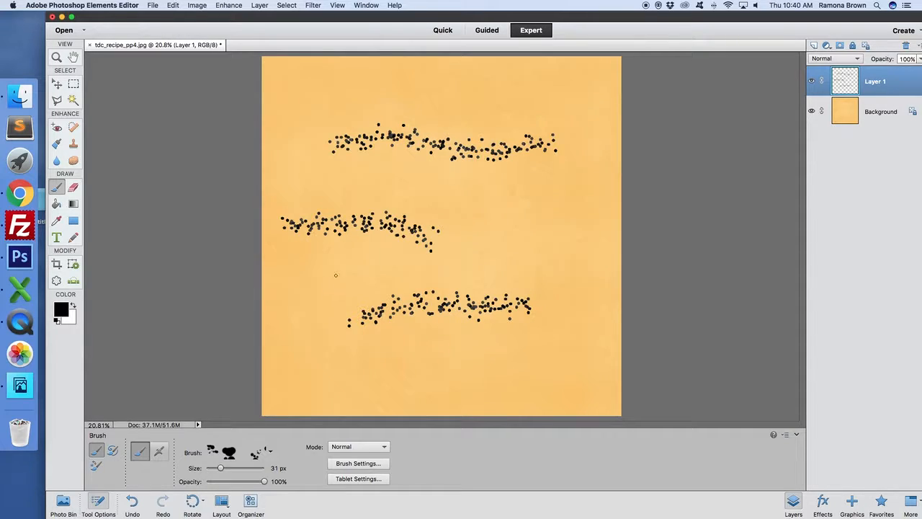
{"action": "left_click_drag", "start_coordinate": [308, 240], "coordinate": [394, 249]}
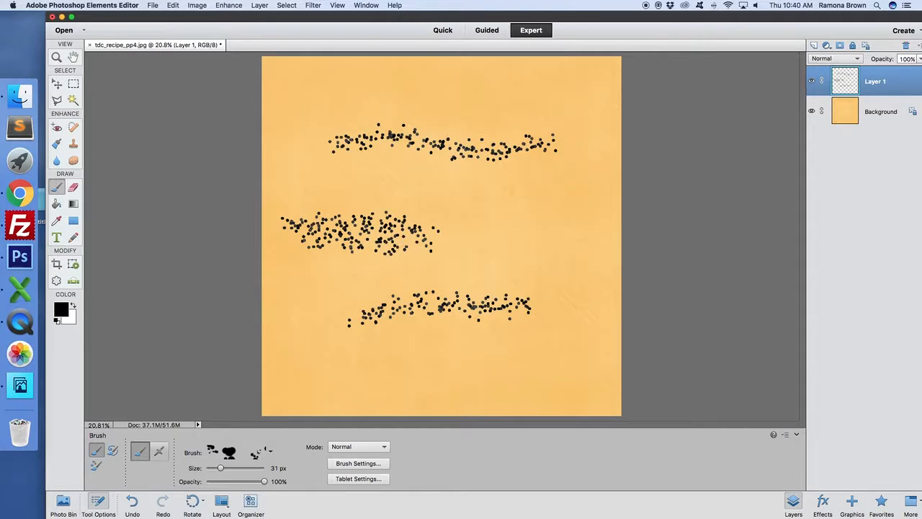
- Place tdc_recipe_pp5.jpg above the scattered dots and clip it to their layer
{"action": "left_click", "coordinate": [56, 84]}
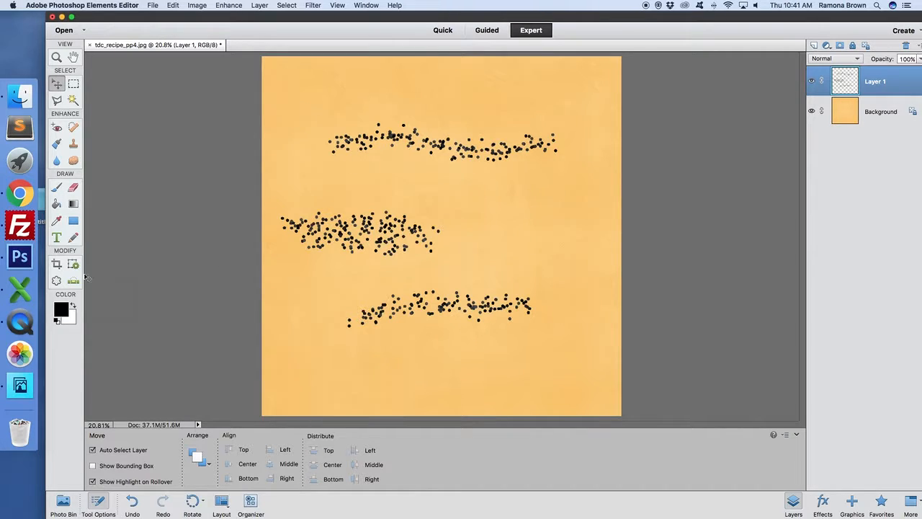
{"action": "left_click", "coordinate": [152, 6]}
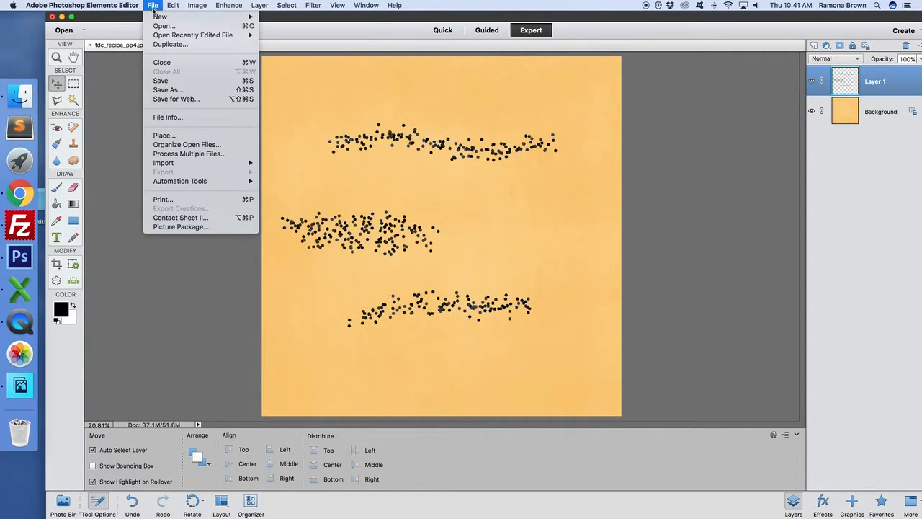
{"action": "left_click", "coordinate": [170, 136]}
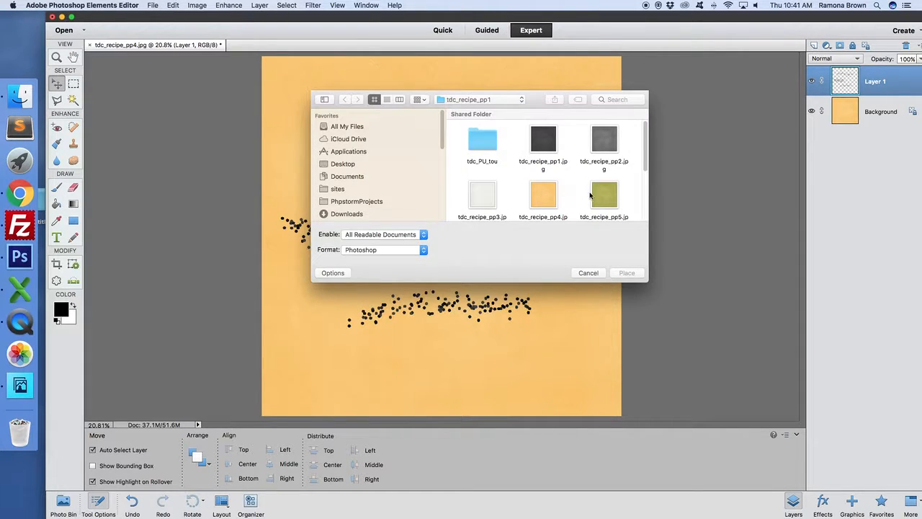
{"action": "left_click", "coordinate": [595, 196]}
{"action": "left_click", "coordinate": [625, 271]}
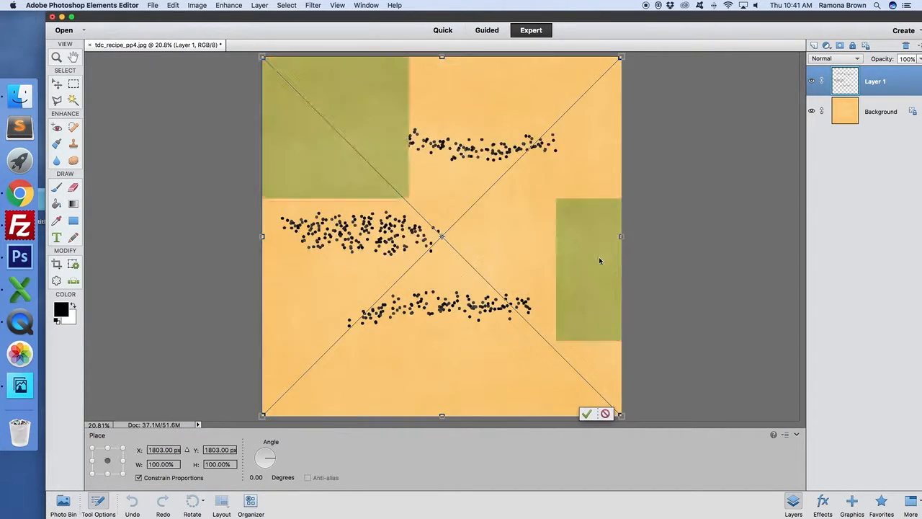
{"action": "left_click", "coordinate": [587, 413]}
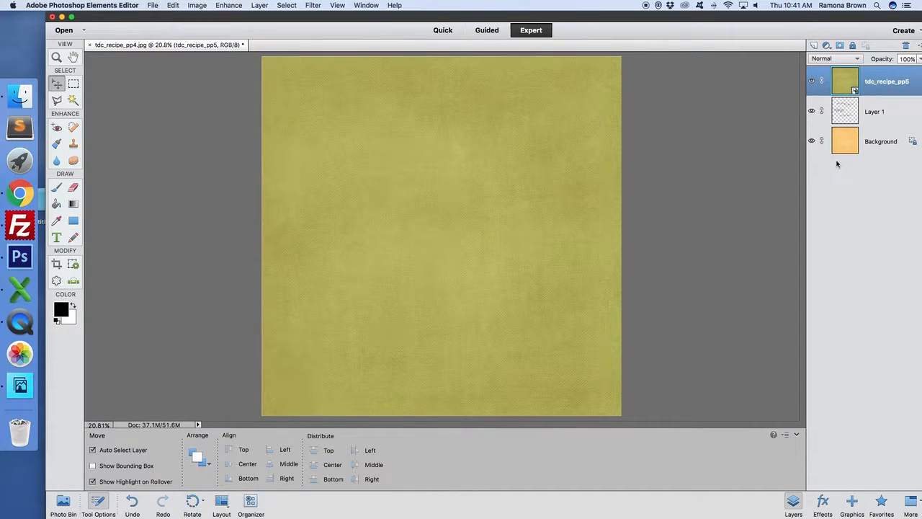
{"action": "key", "text": "super+g"}
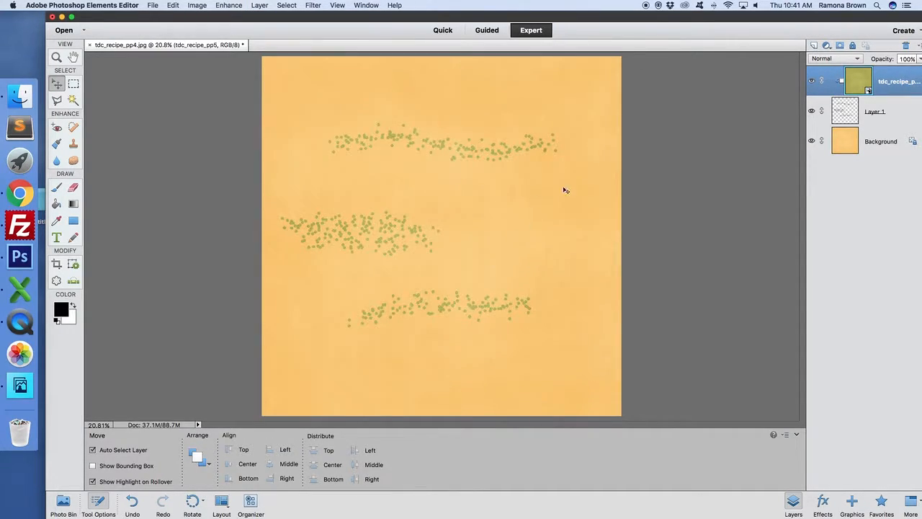
- Delete the dots layer together with the green paper clipped to it
{"action": "left_click", "coordinate": [891, 113]}
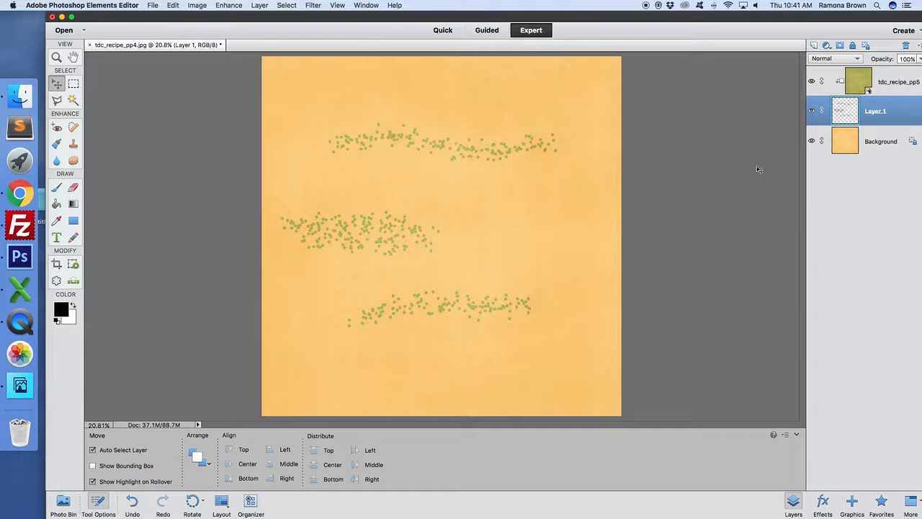
{"action": "left_click_drag", "start_coordinate": [889, 80], "coordinate": [906, 45]}
{"action": "left_click", "coordinate": [905, 45]}
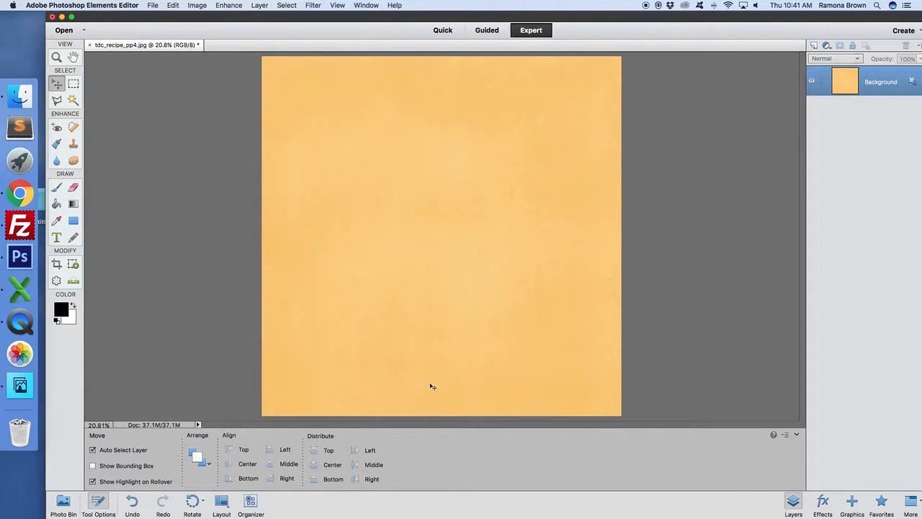
- Choose the soft round 17 px brush from the Basic Brushes set for the Brush tool
{"action": "left_click", "coordinate": [57, 188]}
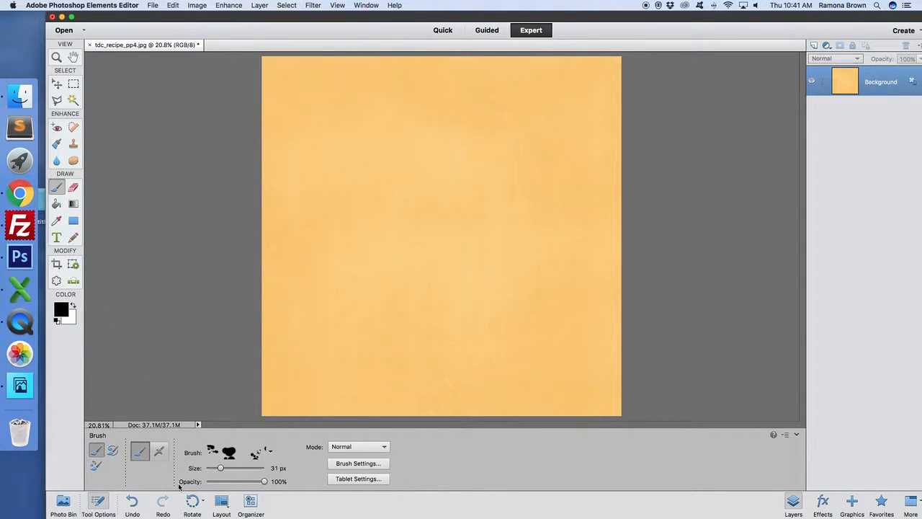
{"action": "left_click", "coordinate": [269, 451]}
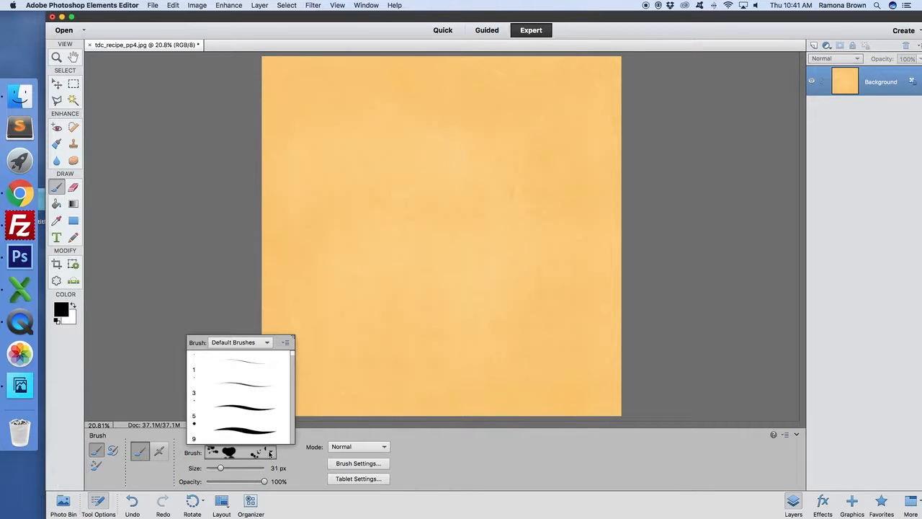
{"action": "left_click", "coordinate": [266, 343]}
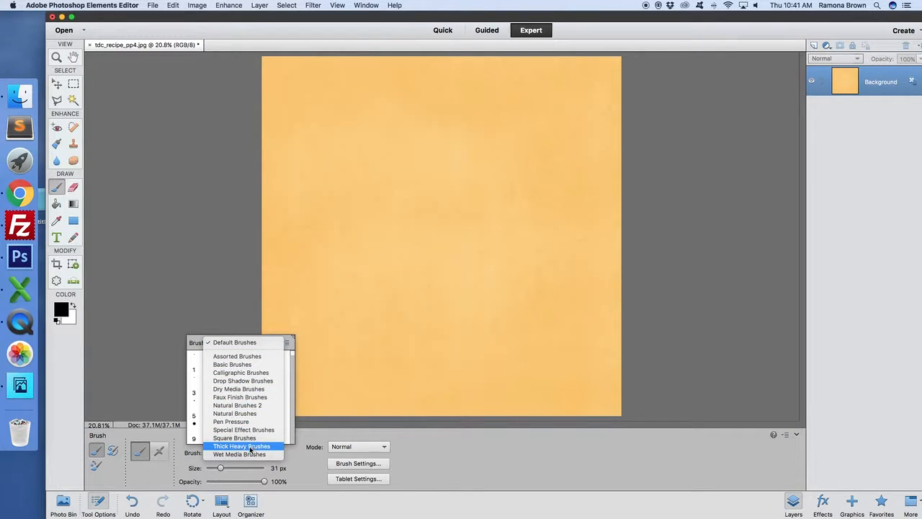
{"action": "left_click", "coordinate": [236, 366]}
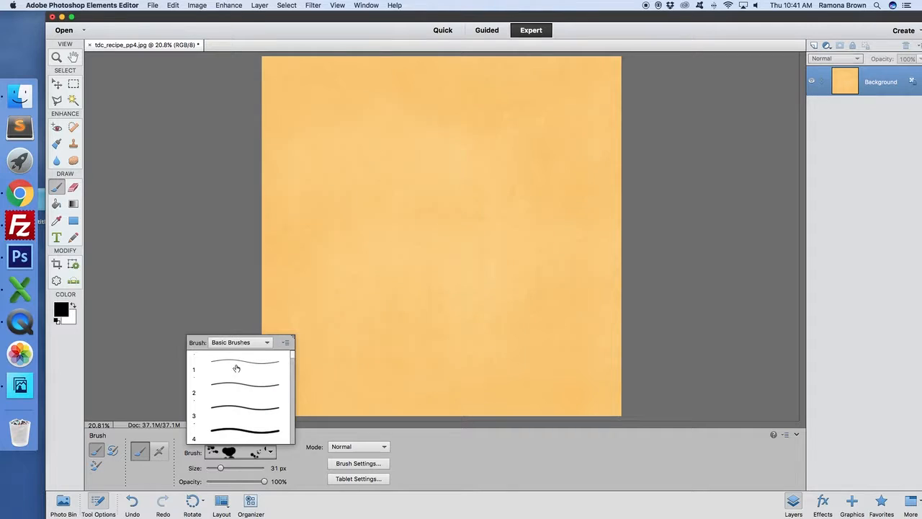
{"action": "left_click_drag", "start_coordinate": [292, 358], "coordinate": [292, 421]}
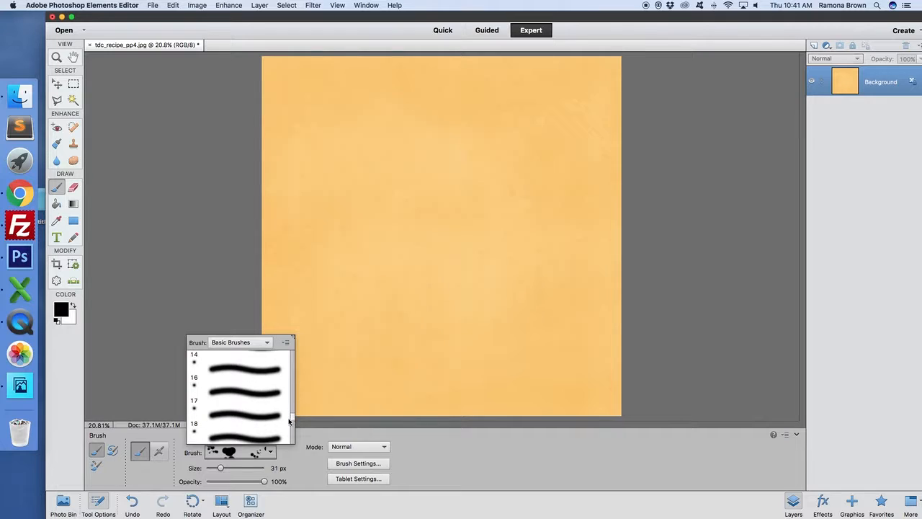
{"action": "left_click", "coordinate": [215, 389]}
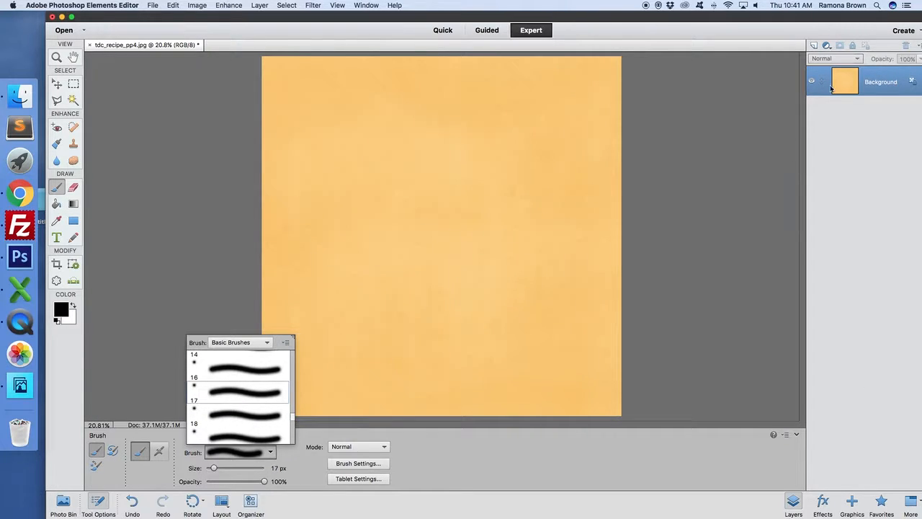
- Add a new layer and paint two wavy black lines across it, the upper at 17 px and the lower at 77 px
{"action": "left_click", "coordinate": [814, 45]}
{"action": "mouse_move", "coordinate": [301, 225]}
{"action": "left_mouse_down"}
{"action": "mouse_move", "coordinate": [376, 217]}
{"action": "mouse_move", "coordinate": [452, 231]}
{"action": "left_mouse_up"}
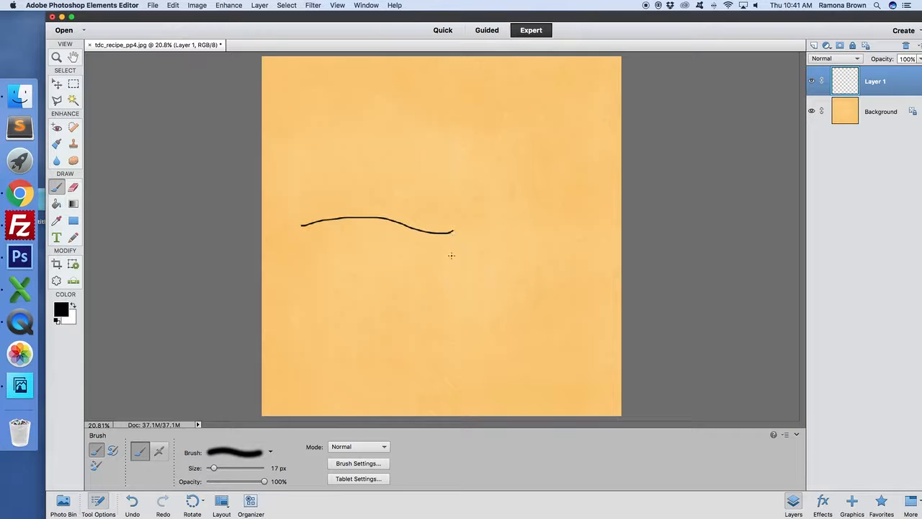
{"action": "left_click", "coordinate": [237, 468]}
{"action": "left_click_drag", "start_coordinate": [288, 317], "coordinate": [508, 285]}
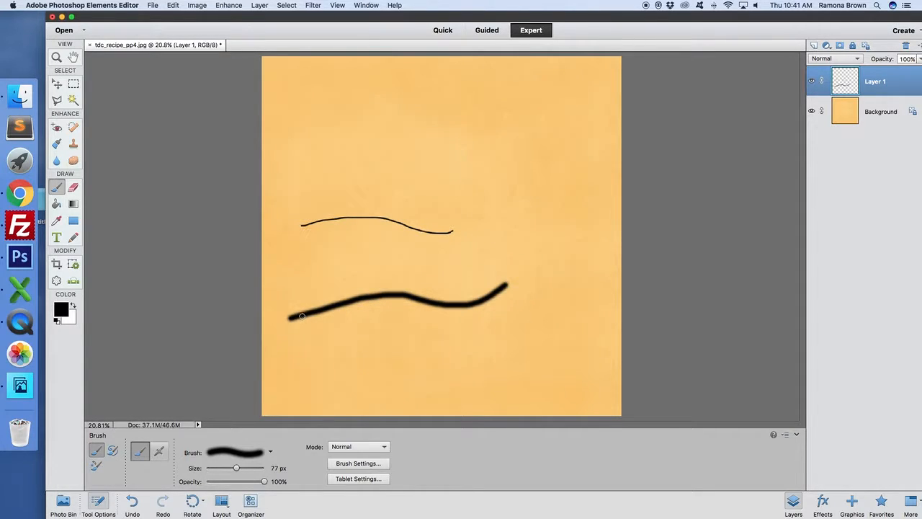
- Load the Faux Finish Brushes set, and paint a dot and a wavy 77 px stroke above the existing lines
{"action": "left_click", "coordinate": [270, 452]}
{"action": "left_click", "coordinate": [265, 343]}
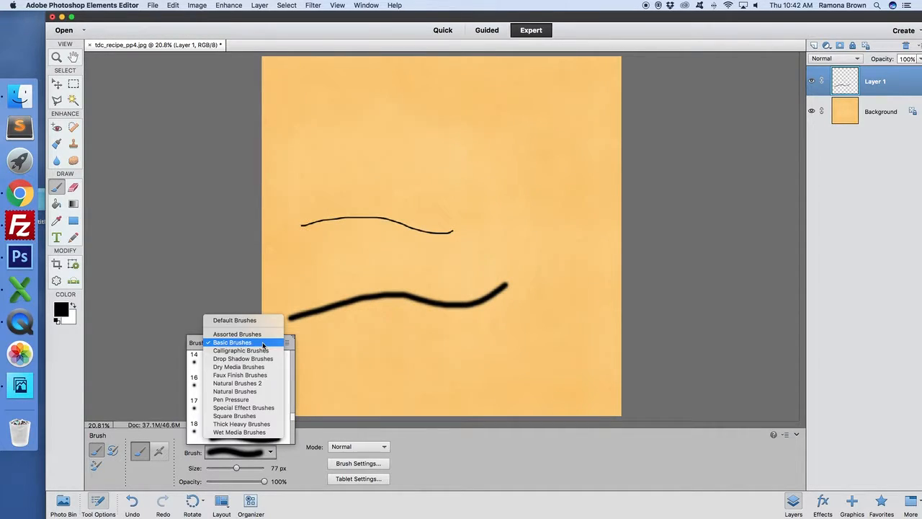
{"action": "left_click", "coordinate": [241, 375]}
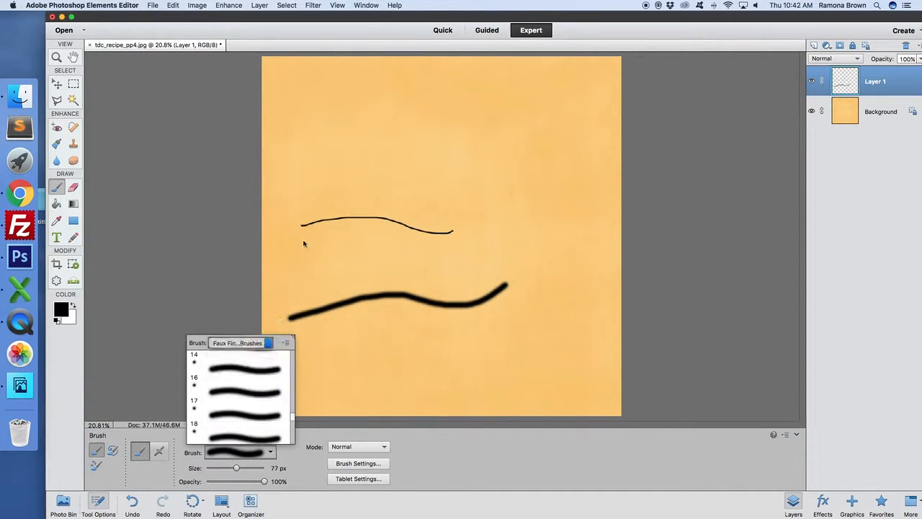
{"action": "left_click", "coordinate": [321, 137]}
{"action": "mouse_move", "coordinate": [321, 156]}
{"action": "left_mouse_down"}
{"action": "mouse_move", "coordinate": [424, 163]}
{"action": "mouse_move", "coordinate": [472, 156]}
{"action": "left_mouse_up"}
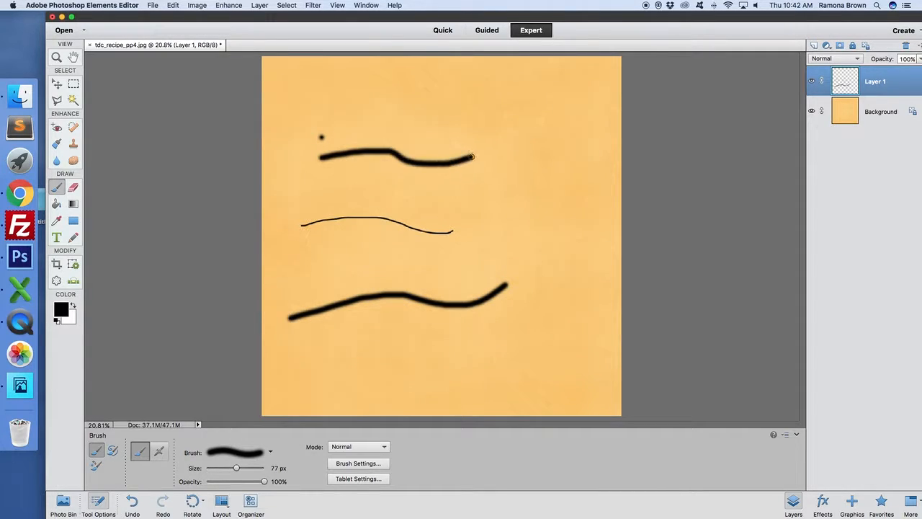
- Set the brush spacing to 1% in the brush settings
{"action": "left_click", "coordinate": [270, 453]}
{"action": "left_click", "coordinate": [353, 463]}
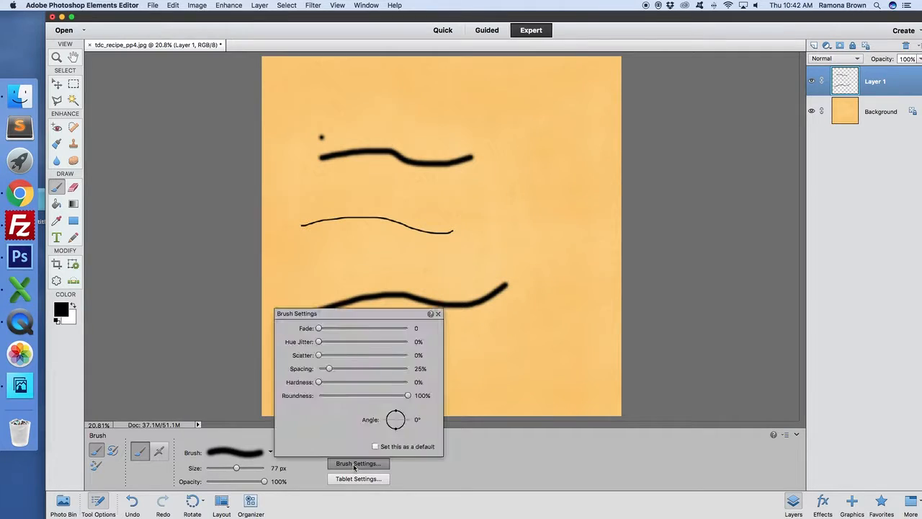
{"action": "left_click_drag", "start_coordinate": [329, 368], "coordinate": [317, 369]}
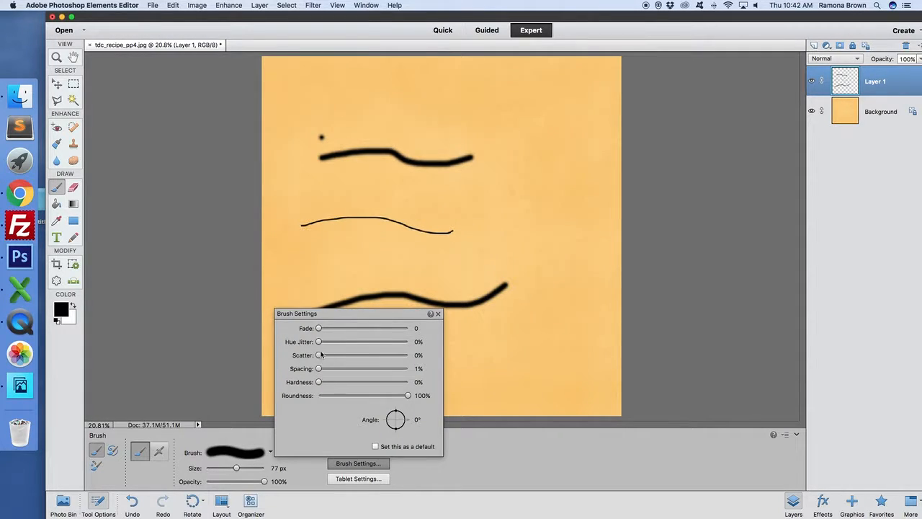
{"action": "left_click", "coordinate": [437, 313]}
- Choose the Plastic Wrap - Dark 40 pixels brush and paint a short stroke near the upper left of the paper
{"action": "left_click", "coordinate": [270, 453]}
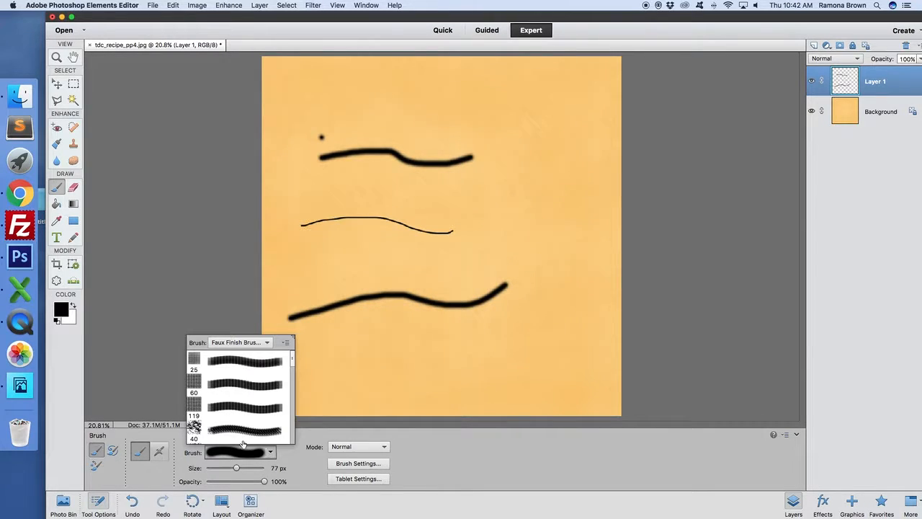
{"action": "left_click", "coordinate": [195, 429]}
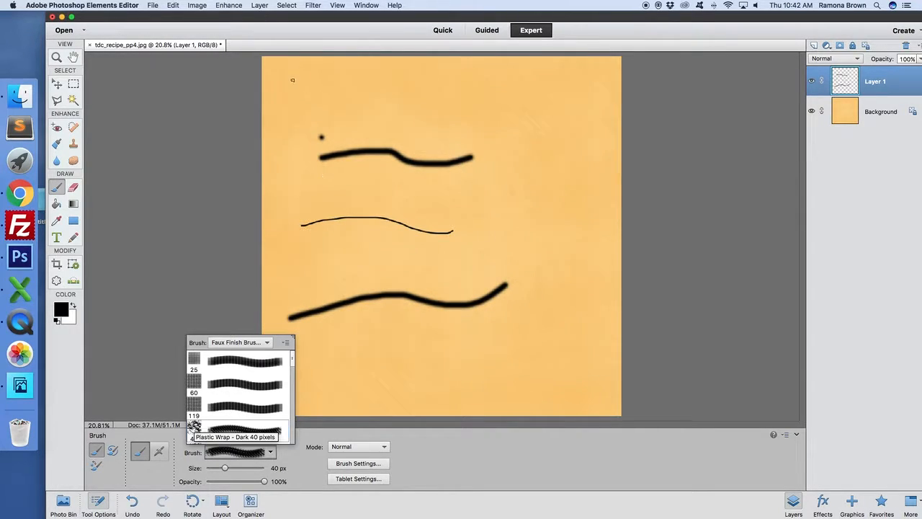
{"action": "left_click_drag", "start_coordinate": [299, 101], "coordinate": [370, 107]}
- Enlarge the Plastic Wrap brush to 701 px, stamp it once above the wavy lines, and paint a wider textured patch beside them
{"action": "left_click_drag", "start_coordinate": [225, 467], "coordinate": [249, 467]}
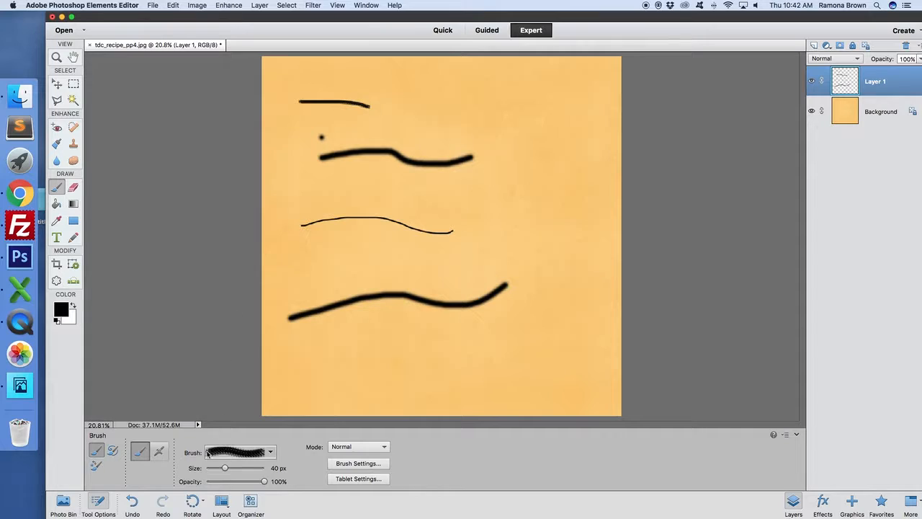
{"action": "left_click", "coordinate": [460, 117]}
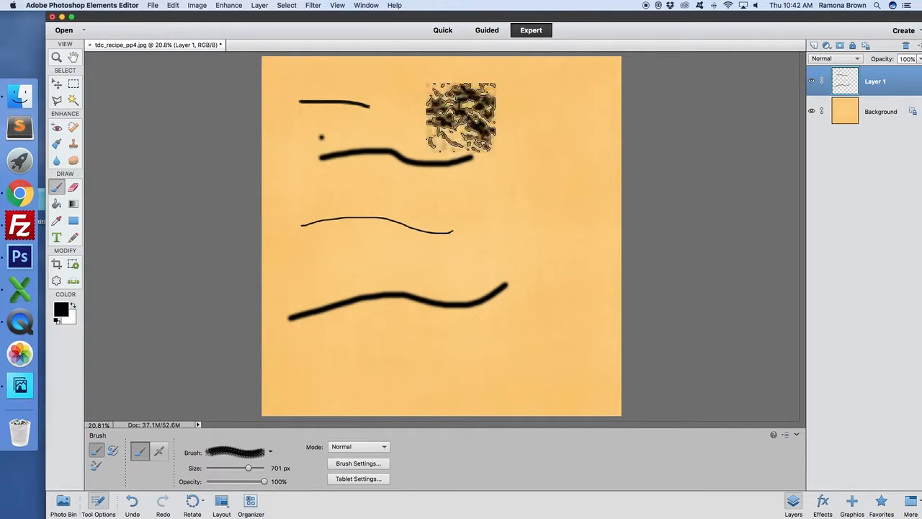
{"action": "mouse_move", "coordinate": [497, 216]}
{"action": "left_mouse_down"}
{"action": "mouse_move", "coordinate": [518, 186]}
{"action": "mouse_move", "coordinate": [560, 189]}
{"action": "left_mouse_up"}
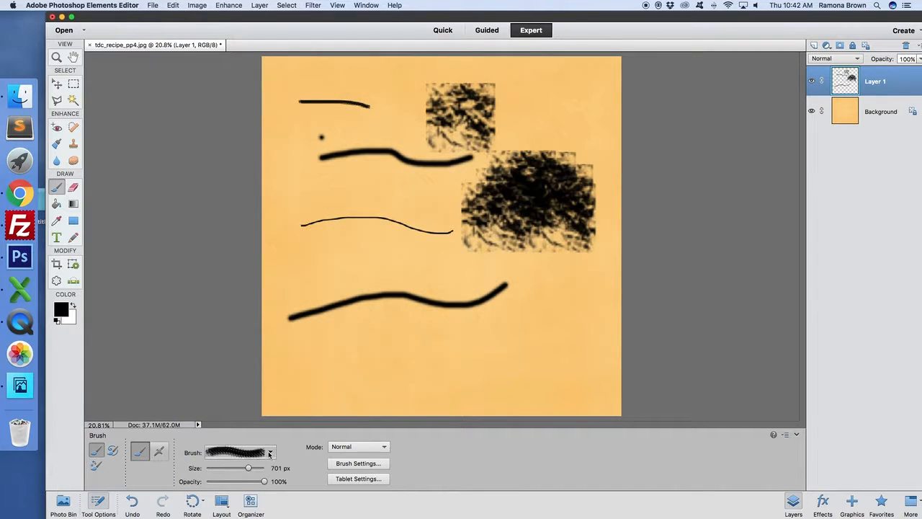
- Choose the lighter 40 px Faux Finish brush, enlarge it to 81 px, and stamp it once below the lowest wavy line
{"action": "left_click", "coordinate": [252, 453]}
{"action": "scroll", "coordinate": [232, 427], "scroll_direction": "down", "scroll_amount": 1}
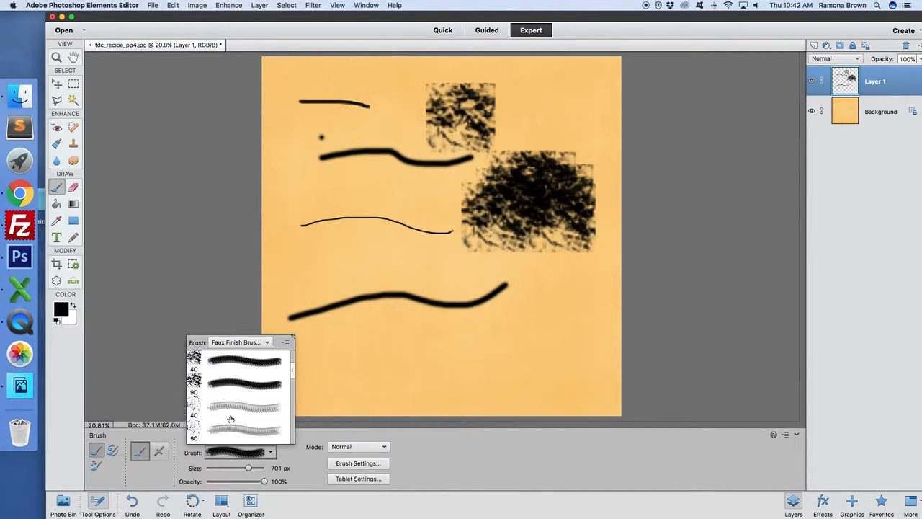
{"action": "left_click", "coordinate": [230, 412]}
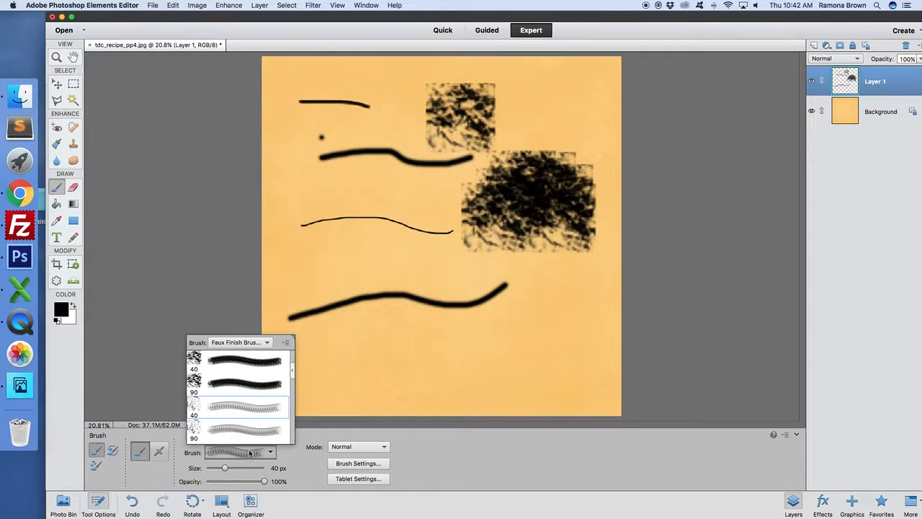
{"action": "left_click", "coordinate": [239, 468]}
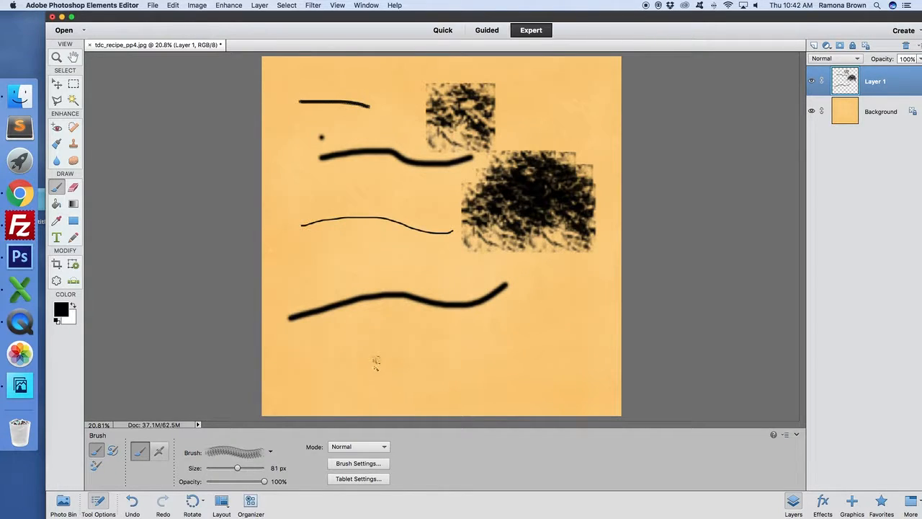
- Look through the available brush sets and reload the Default Brushes set
{"action": "left_click", "coordinate": [268, 452]}
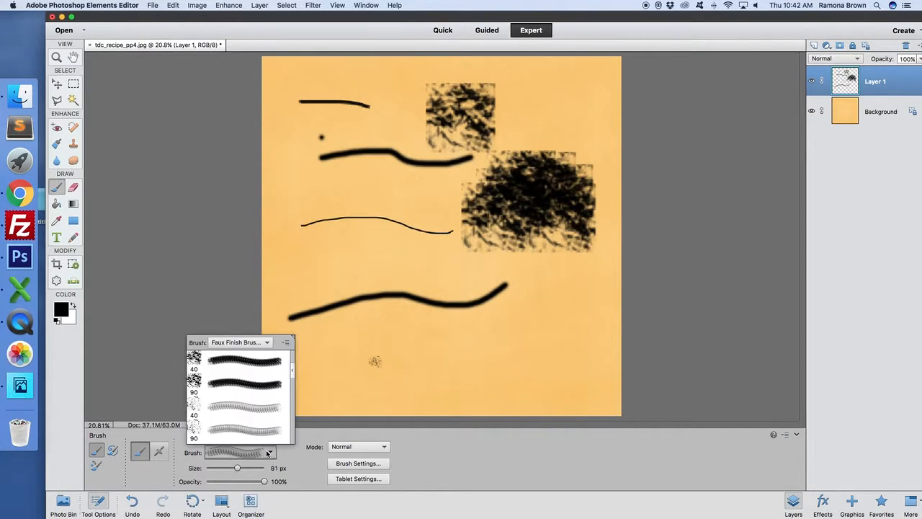
{"action": "left_click", "coordinate": [269, 343]}
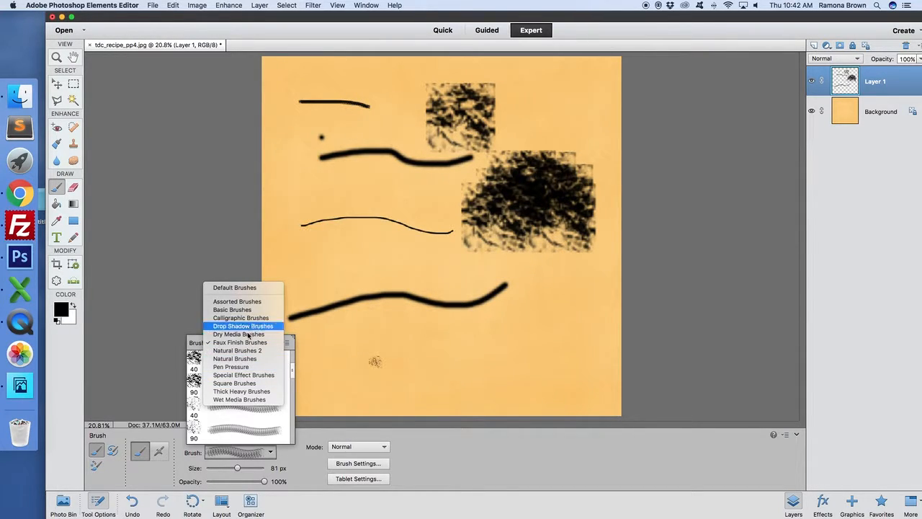
{"action": "left_click", "coordinate": [286, 350]}
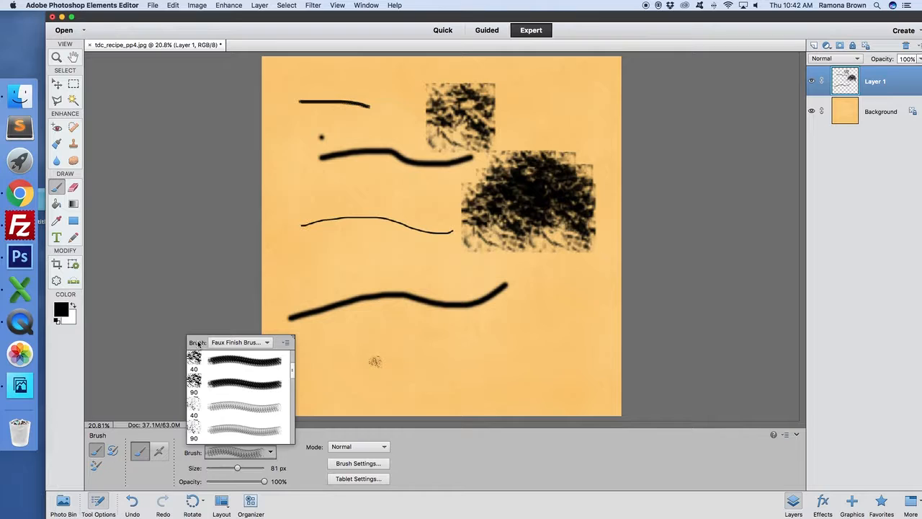
{"action": "left_click", "coordinate": [273, 344]}
{"action": "left_click", "coordinate": [238, 289]}
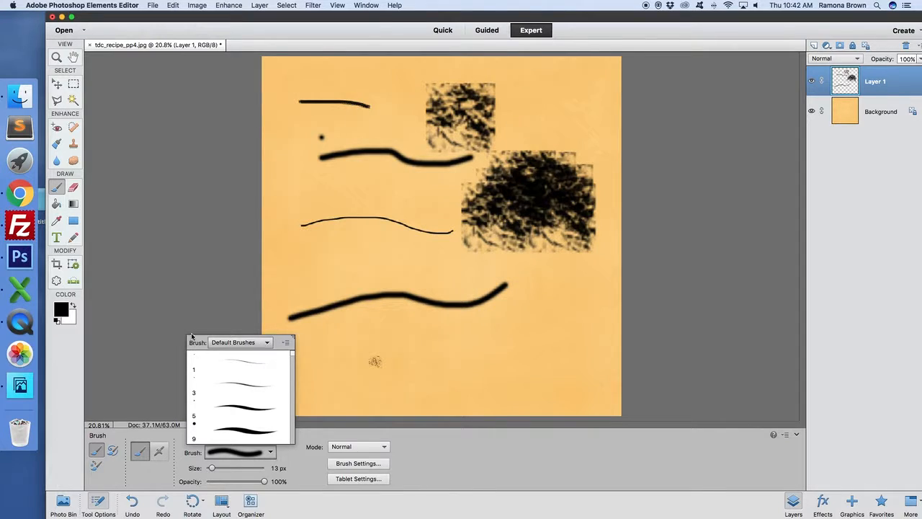
{"action": "left_click", "coordinate": [305, 425]}
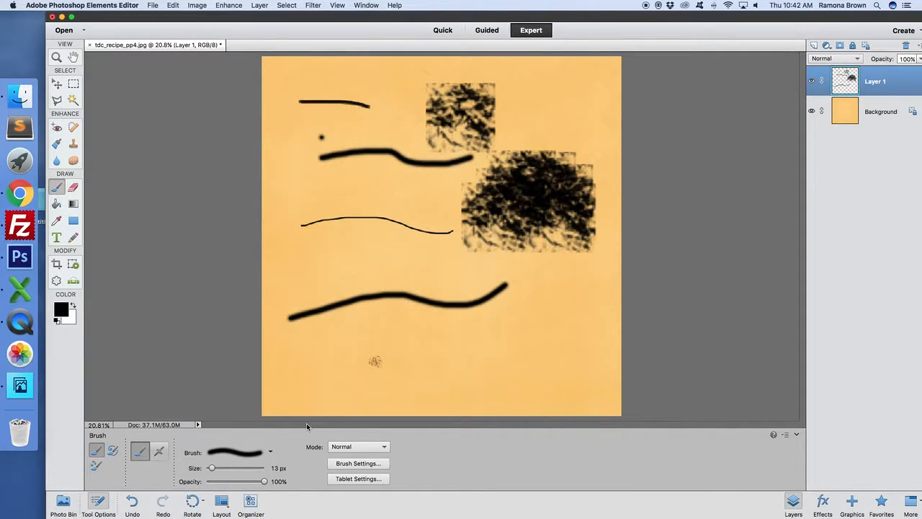
- Switch to the Eraser and choose a soft round brush from its Default Brushes
{"action": "left_click", "coordinate": [73, 188]}
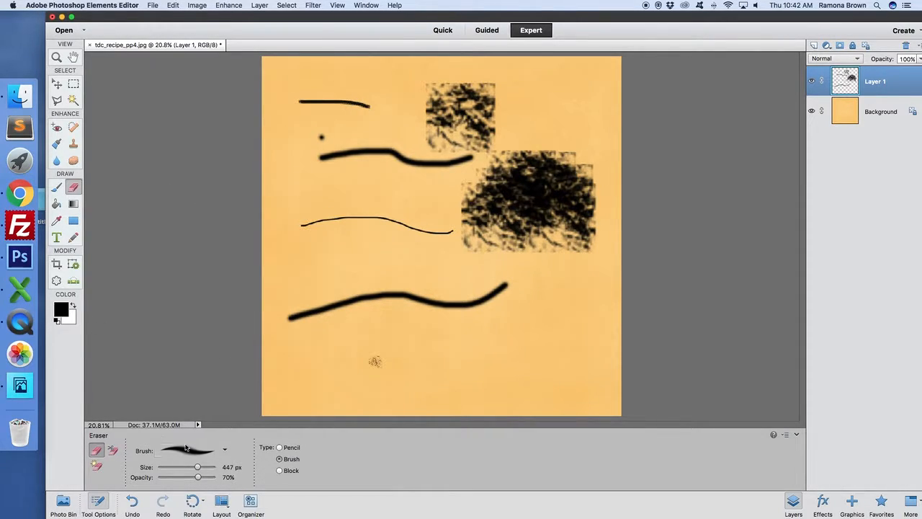
{"action": "left_click", "coordinate": [224, 450]}
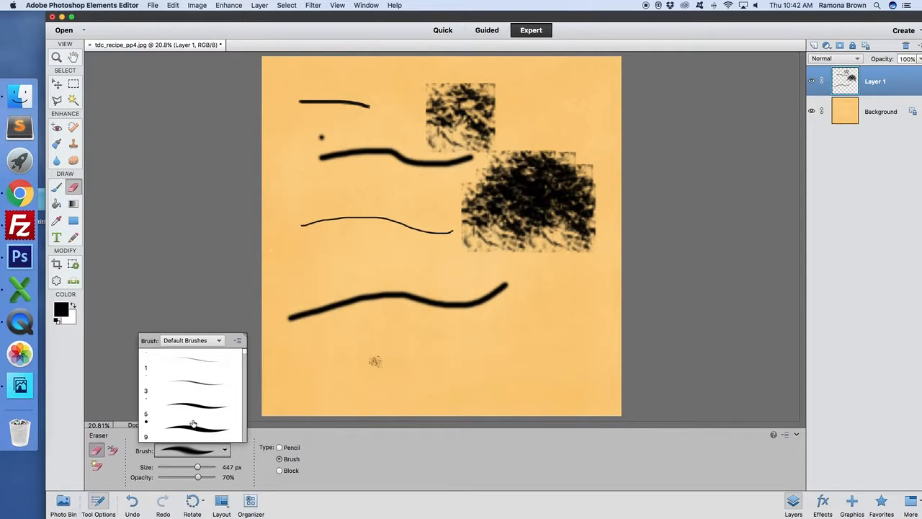
{"action": "scroll", "coordinate": [193, 418], "scroll_direction": "down", "scroll_amount": 3}
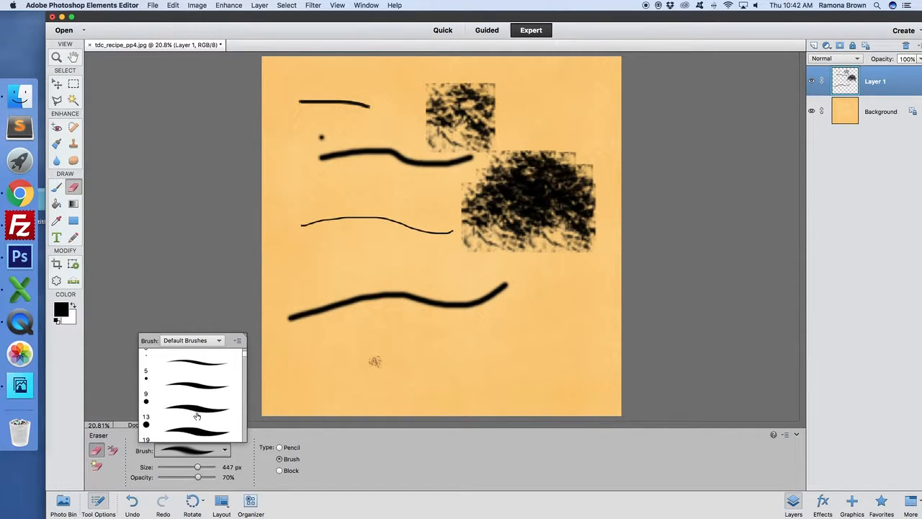
{"action": "scroll", "coordinate": [196, 417], "scroll_direction": "down", "scroll_amount": 2}
{"action": "left_click", "coordinate": [195, 379]}
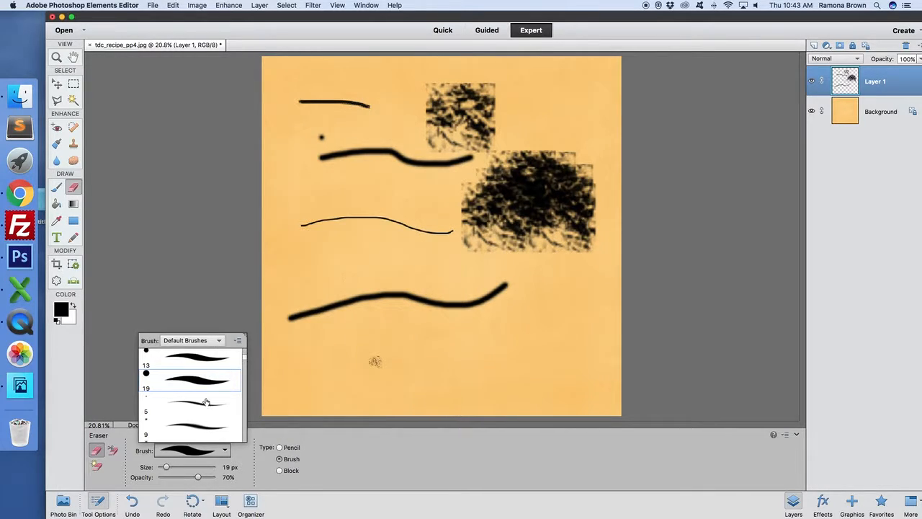
{"action": "scroll", "coordinate": [245, 365], "scroll_direction": "down", "scroll_amount": 1}
{"action": "scroll", "coordinate": [245, 365], "scroll_direction": "down", "scroll_amount": 4}
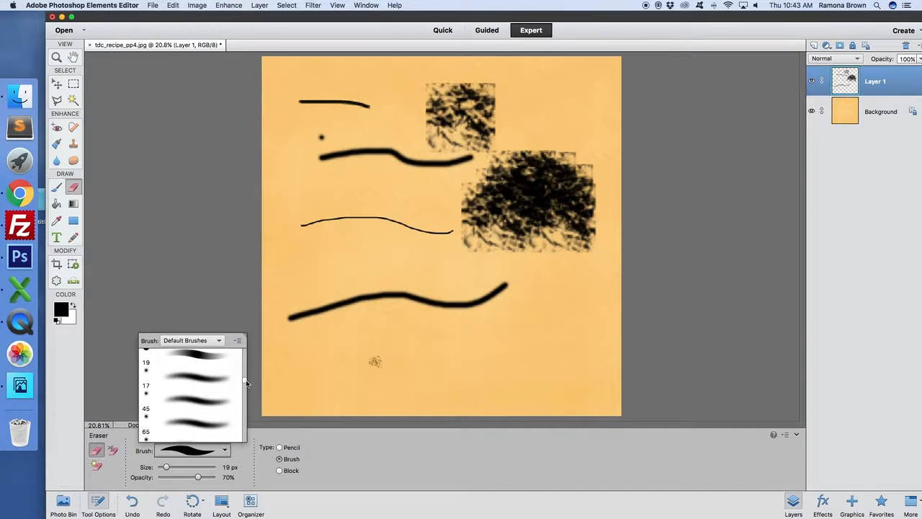
{"action": "left_click", "coordinate": [196, 353]}
- Erase part of the large textured patch at 70% opacity, and erase another part of it at a lower eraser opacity
{"action": "mouse_move", "coordinate": [493, 217]}
{"action": "left_mouse_down"}
{"action": "mouse_move", "coordinate": [504, 191]}
{"action": "mouse_move", "coordinate": [501, 205]}
{"action": "mouse_move", "coordinate": [544, 181]}
{"action": "mouse_move", "coordinate": [529, 201]}
{"action": "left_mouse_up"}
{"action": "left_click_drag", "start_coordinate": [197, 478], "coordinate": [174, 477]}
{"action": "mouse_move", "coordinate": [536, 182]}
{"action": "left_mouse_down"}
{"action": "mouse_move", "coordinate": [505, 175]}
{"action": "mouse_move", "coordinate": [479, 221]}
{"action": "mouse_move", "coordinate": [514, 235]}
{"action": "mouse_move", "coordinate": [553, 219]}
{"action": "mouse_move", "coordinate": [562, 195]}
{"action": "mouse_move", "coordinate": [542, 174]}
{"action": "mouse_move", "coordinate": [525, 195]}
{"action": "left_mouse_up"}
- Set the eraser opacity to 100% and erase all strokes and textured patches from the layer with the soft 407 px brush
{"action": "left_click_drag", "start_coordinate": [174, 478], "coordinate": [215, 477]}
{"action": "mouse_move", "coordinate": [490, 216]}
{"action": "left_mouse_down"}
{"action": "mouse_move", "coordinate": [504, 185]}
{"action": "mouse_move", "coordinate": [498, 162]}
{"action": "mouse_move", "coordinate": [473, 172]}
{"action": "mouse_move", "coordinate": [608, 165]}
{"action": "mouse_move", "coordinate": [577, 190]}
{"action": "mouse_move", "coordinate": [472, 206]}
{"action": "mouse_move", "coordinate": [474, 121]}
{"action": "mouse_move", "coordinate": [461, 120]}
{"action": "mouse_move", "coordinate": [489, 122]}
{"action": "mouse_move", "coordinate": [512, 146]}
{"action": "mouse_move", "coordinate": [465, 120]}
{"action": "mouse_move", "coordinate": [446, 87]}
{"action": "mouse_move", "coordinate": [428, 114]}
{"action": "left_mouse_up"}
{"action": "mouse_move", "coordinate": [370, 168]}
{"action": "left_mouse_down"}
{"action": "mouse_move", "coordinate": [410, 165]}
{"action": "mouse_move", "coordinate": [303, 99]}
{"action": "mouse_move", "coordinate": [469, 93]}
{"action": "mouse_move", "coordinate": [280, 143]}
{"action": "mouse_move", "coordinate": [497, 142]}
{"action": "mouse_move", "coordinate": [488, 175]}
{"action": "mouse_move", "coordinate": [292, 237]}
{"action": "mouse_move", "coordinate": [556, 206]}
{"action": "mouse_move", "coordinate": [589, 186]}
{"action": "mouse_move", "coordinate": [482, 251]}
{"action": "mouse_move", "coordinate": [496, 273]}
{"action": "mouse_move", "coordinate": [329, 327]}
{"action": "mouse_move", "coordinate": [569, 340]}
{"action": "mouse_move", "coordinate": [368, 375]}
{"action": "mouse_move", "coordinate": [217, 432]}
{"action": "left_mouse_up"}
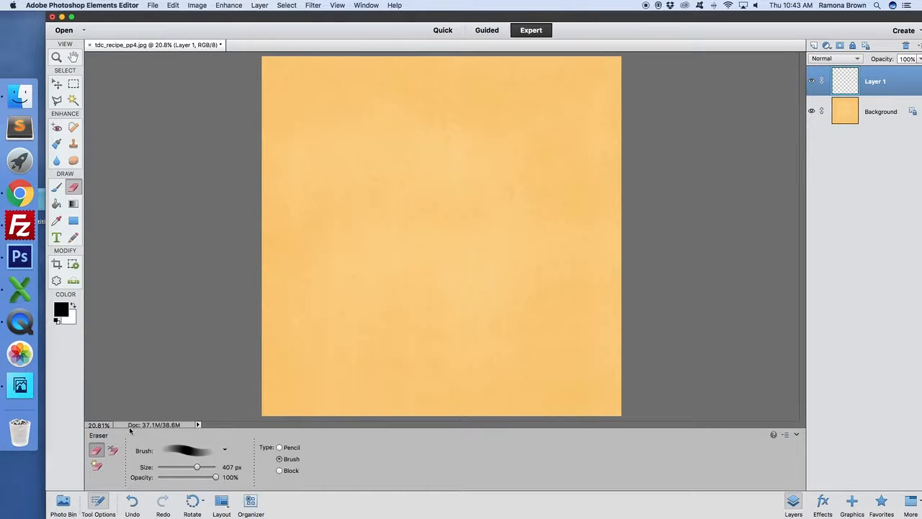
- Return to the Brush tool, review its brush settings and close them
{"action": "left_click", "coordinate": [56, 188]}
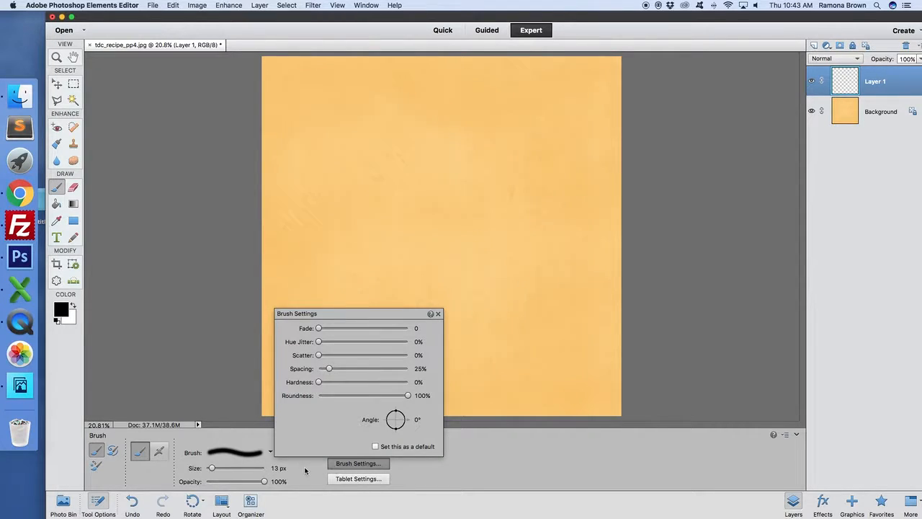
{"action": "left_click", "coordinate": [436, 315]}
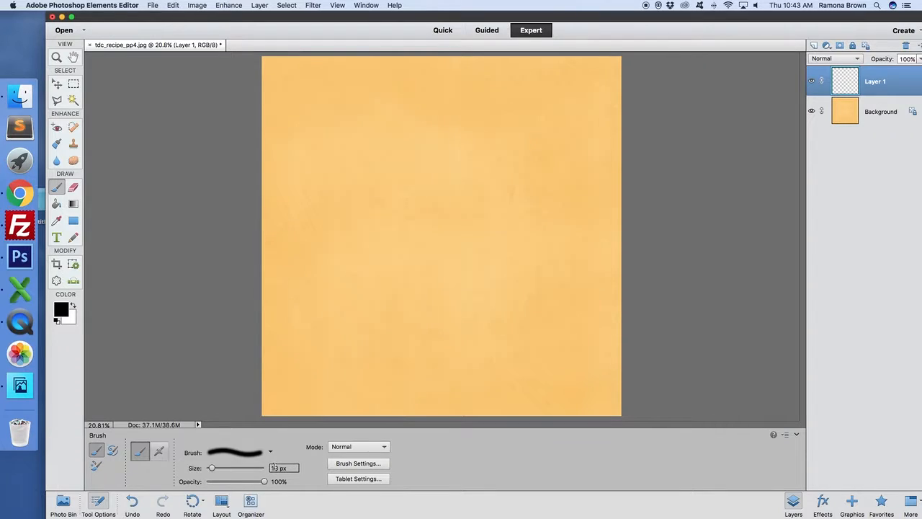